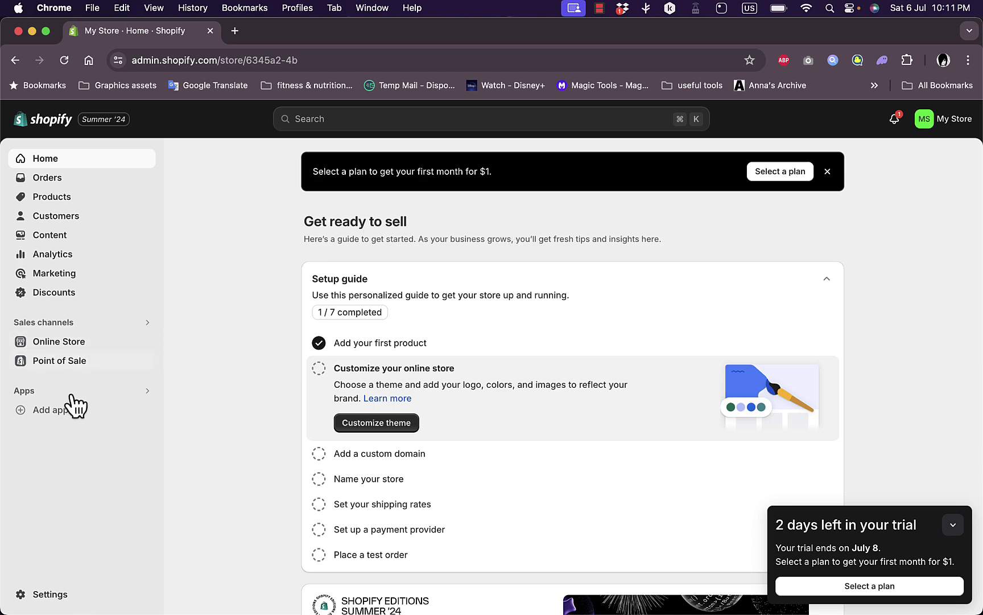
Step: Open the Shopify App Store in a new tab from the recommended apps picks
left_click(55, 412)
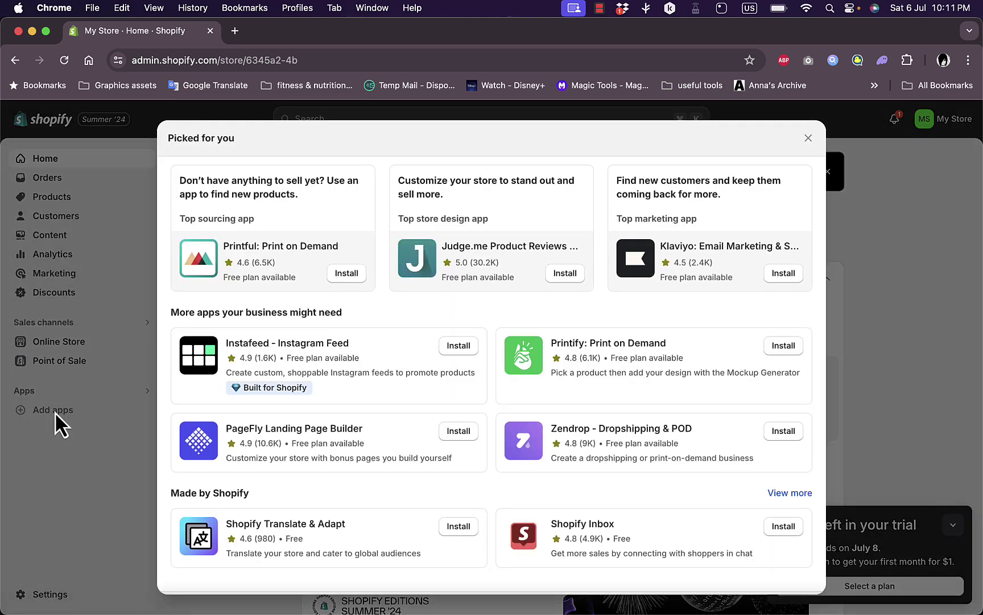
scroll(546, 529, "down", 1)
left_click(538, 579)
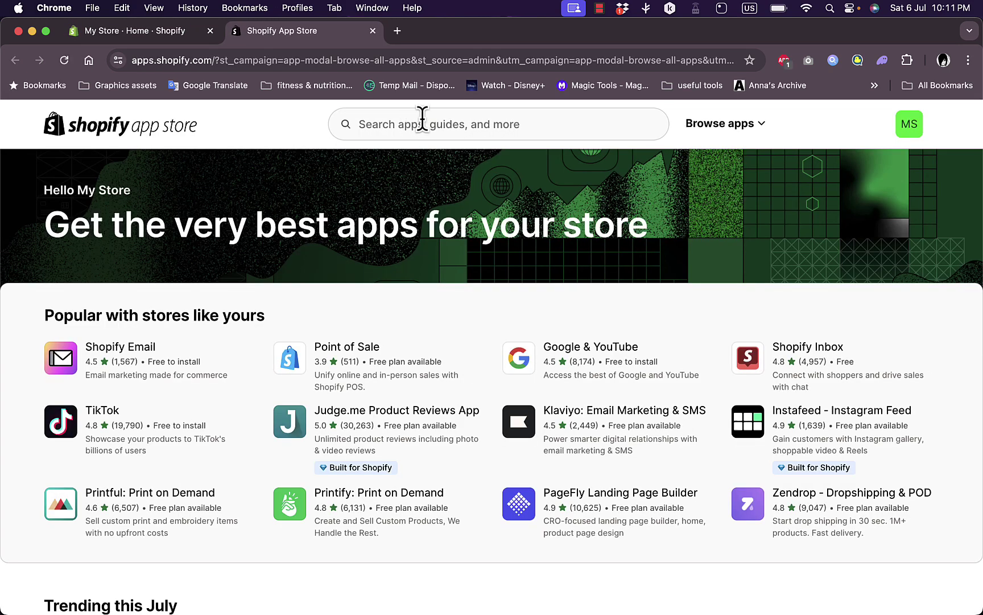
Step: Search the App Store for 'discovery' and open Shopify Search & Discovery in the admin
left_click(422, 120)
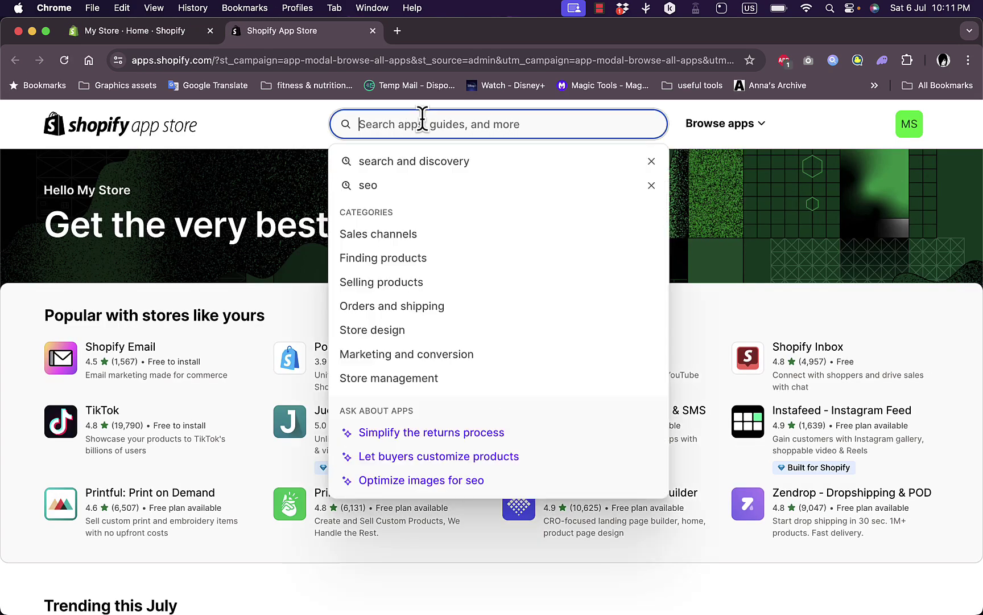
type("d")
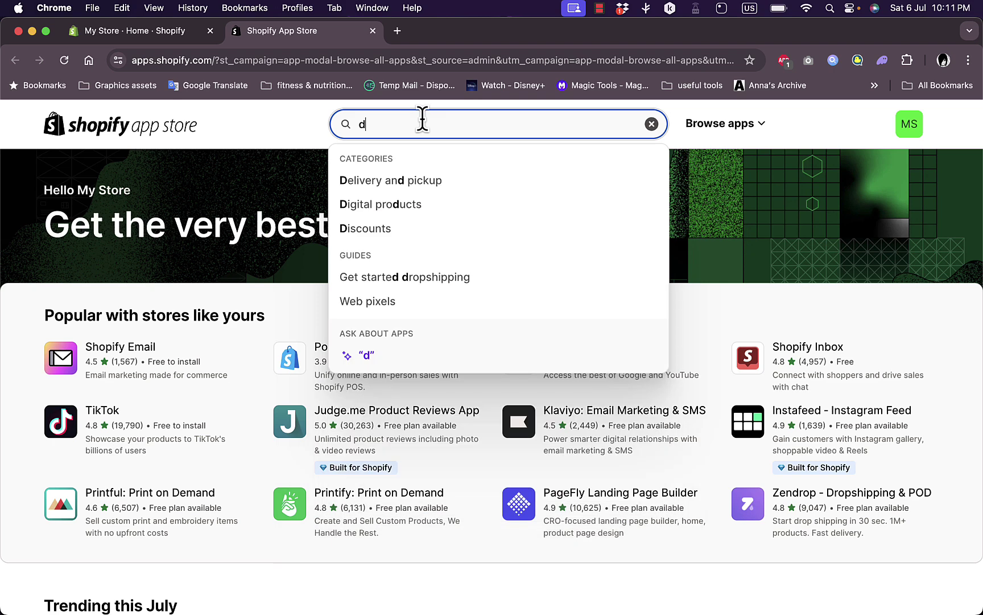
type("iscove")
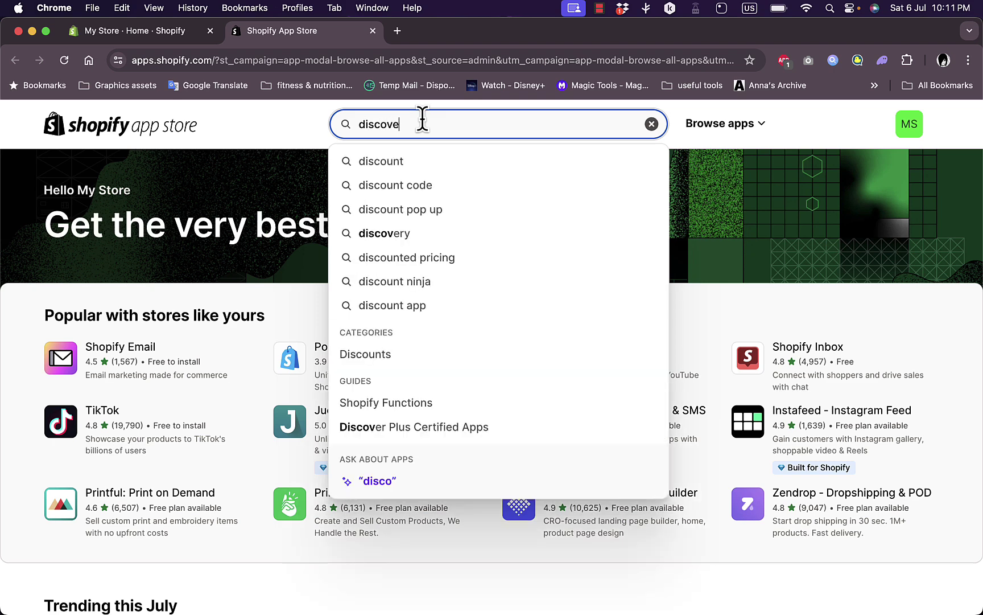
type("ry")
key("Return")
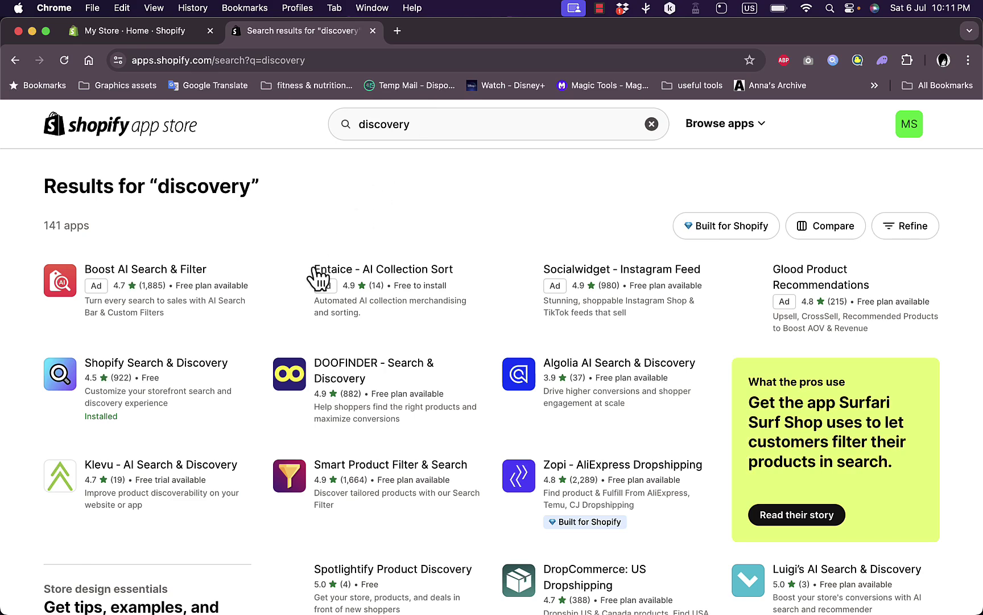
left_click(169, 373)
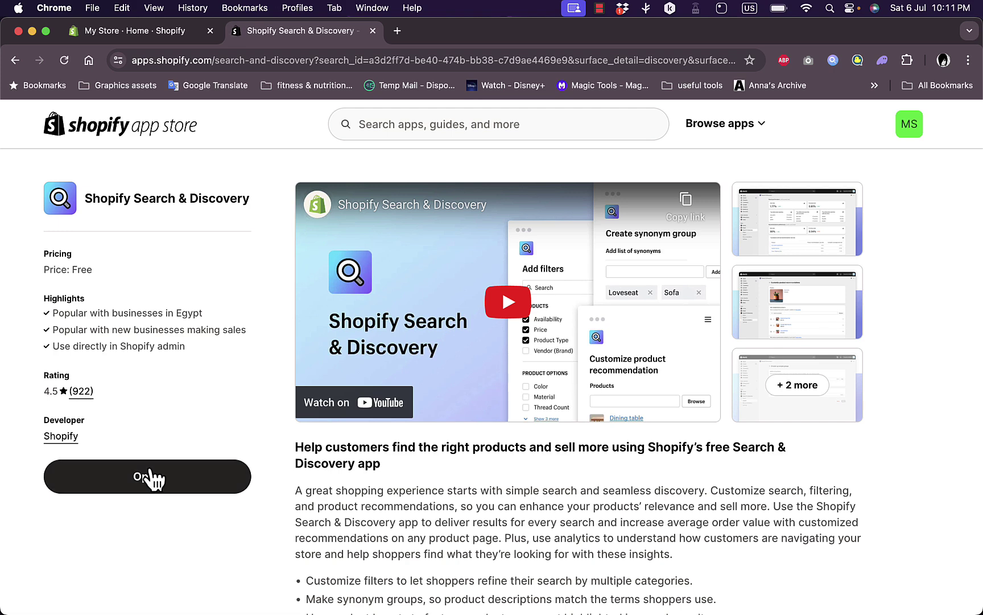
left_click(149, 477)
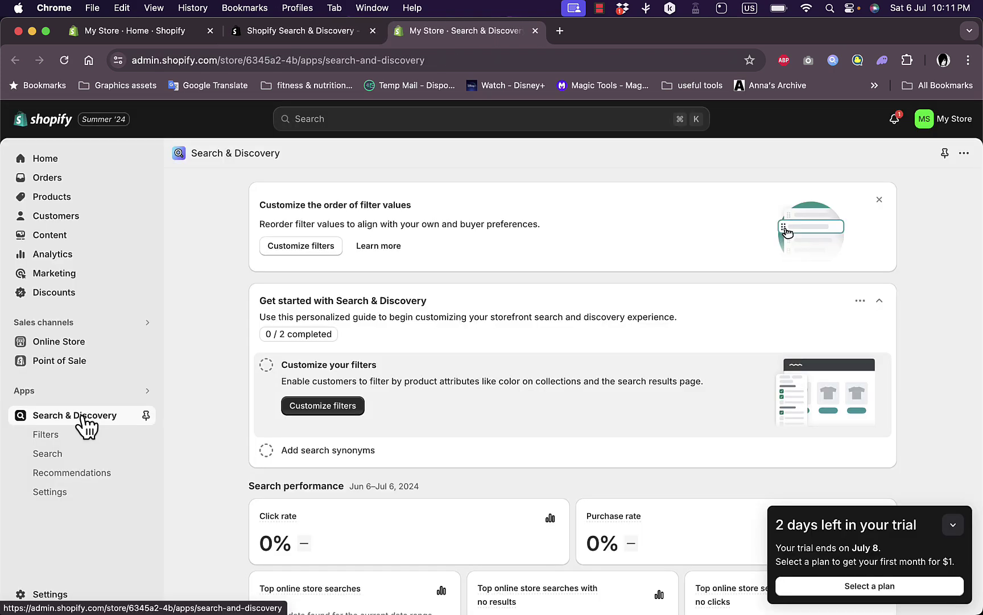
Step: View the app's filters, open a blank Add filter form, then return to the store home tab
left_click(294, 246)
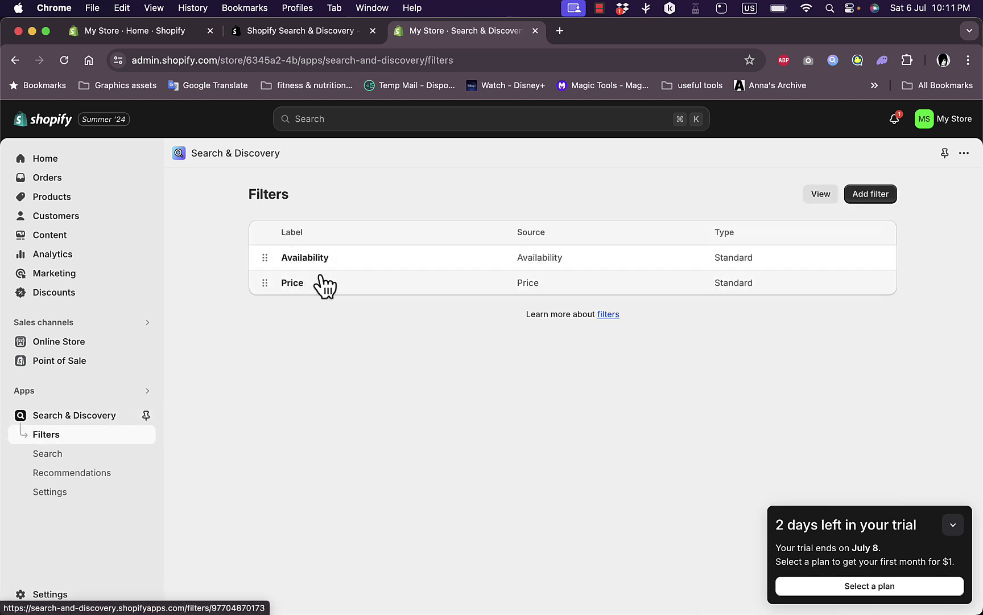
left_click(861, 196)
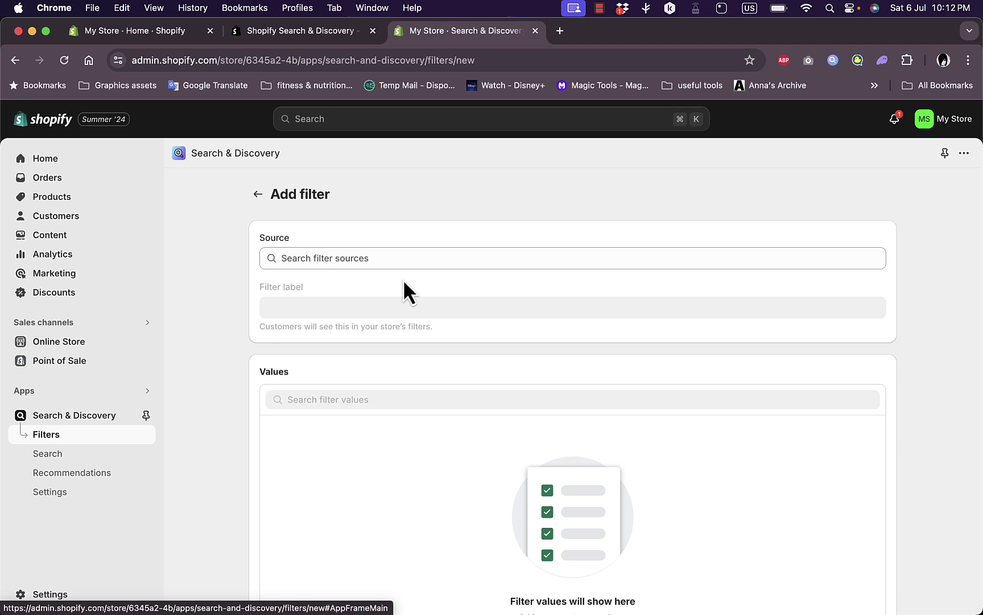
left_click(150, 28)
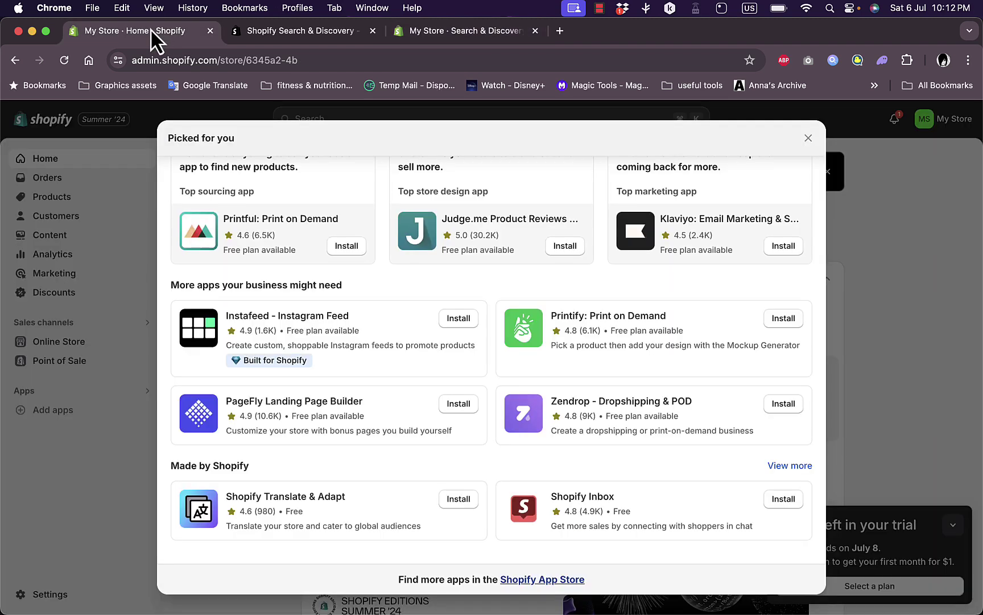
Step: Close the Picked for you apps and browse the Themes page, with Dawn 15.0.0 current
left_click(808, 138)
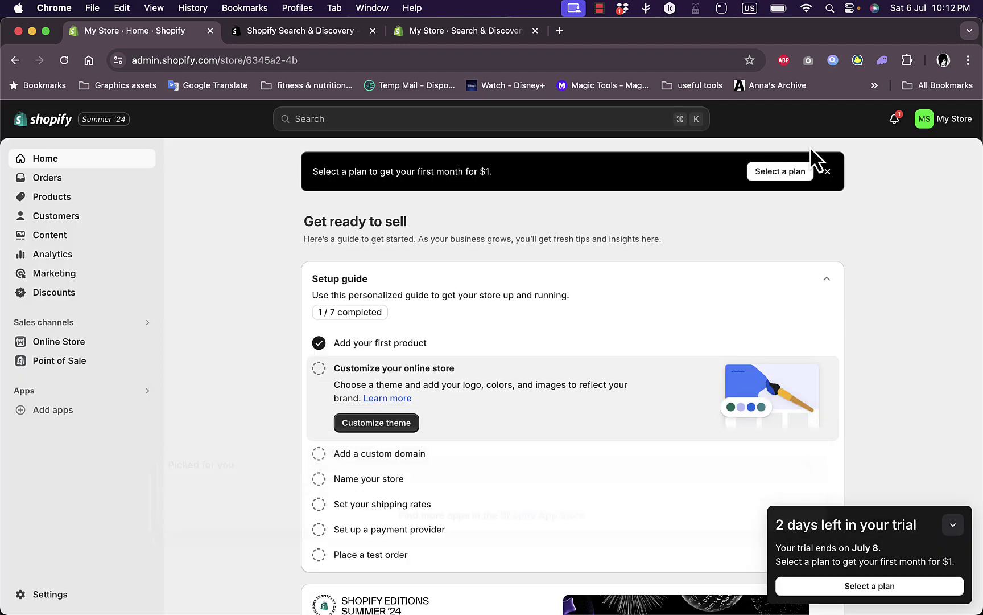
left_click(73, 340)
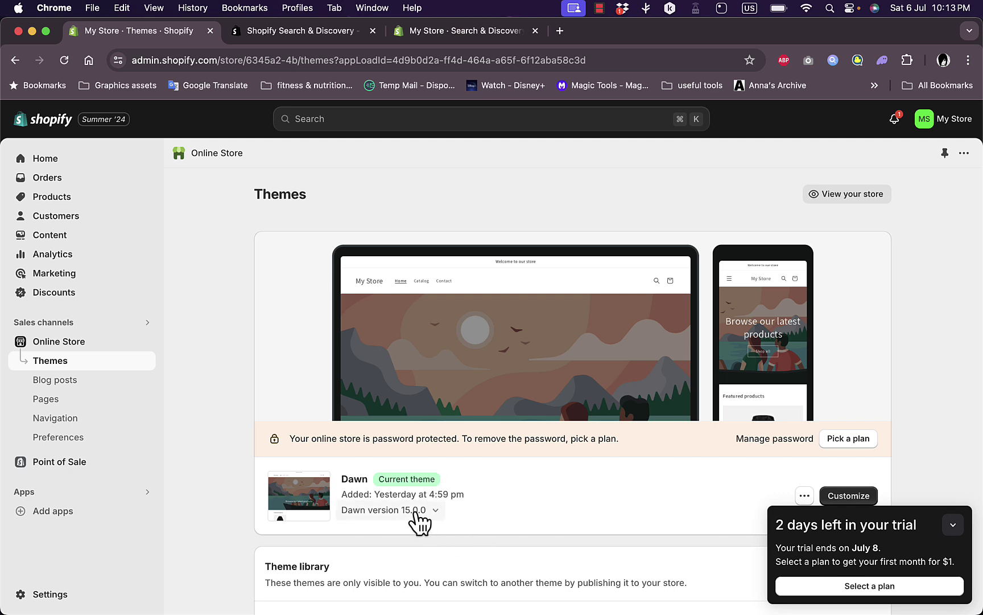
scroll(533, 503, "down", 5)
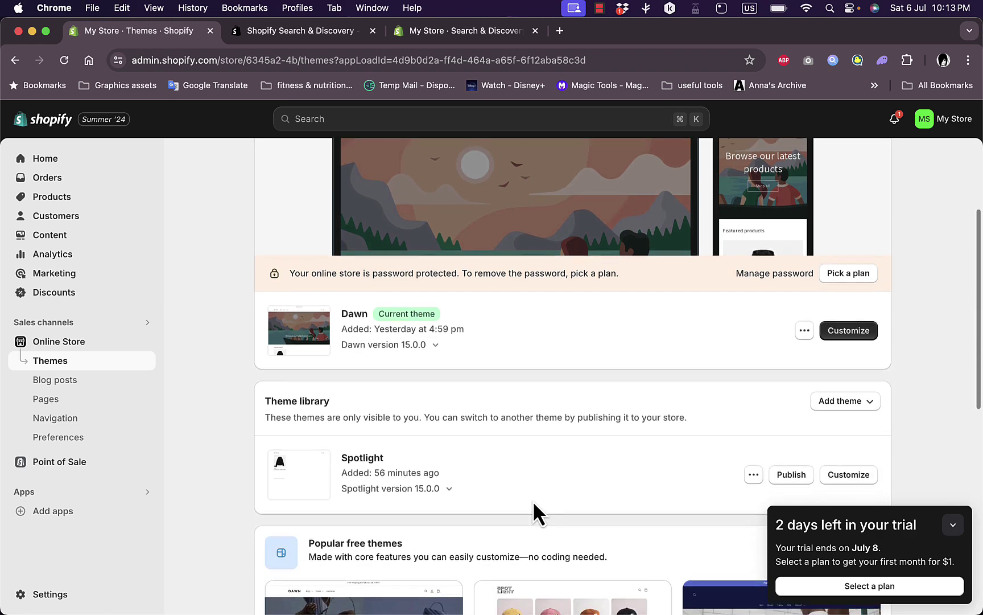
scroll(533, 501, "up", 2)
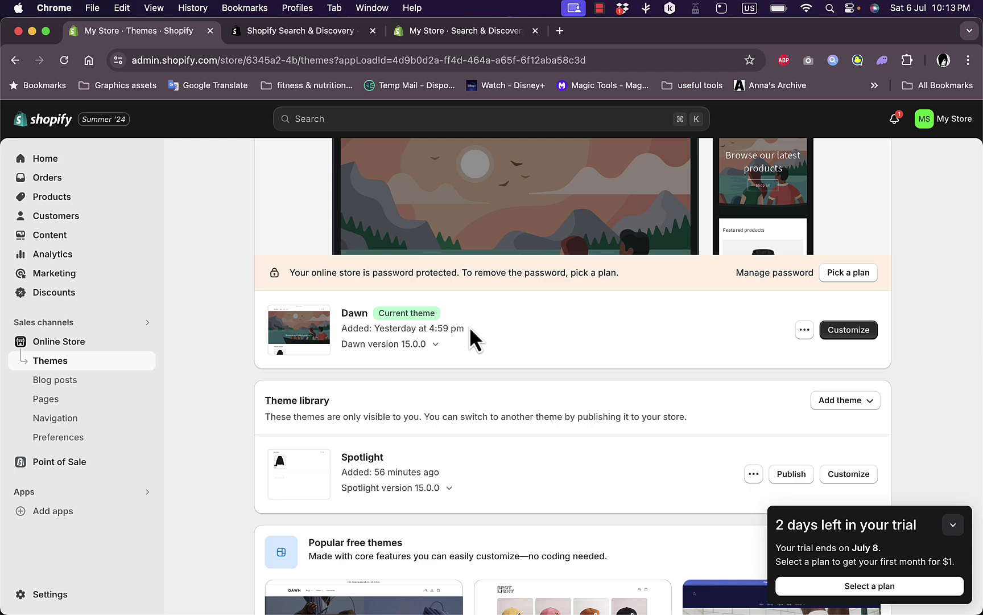
scroll(200, 321, "up", 3)
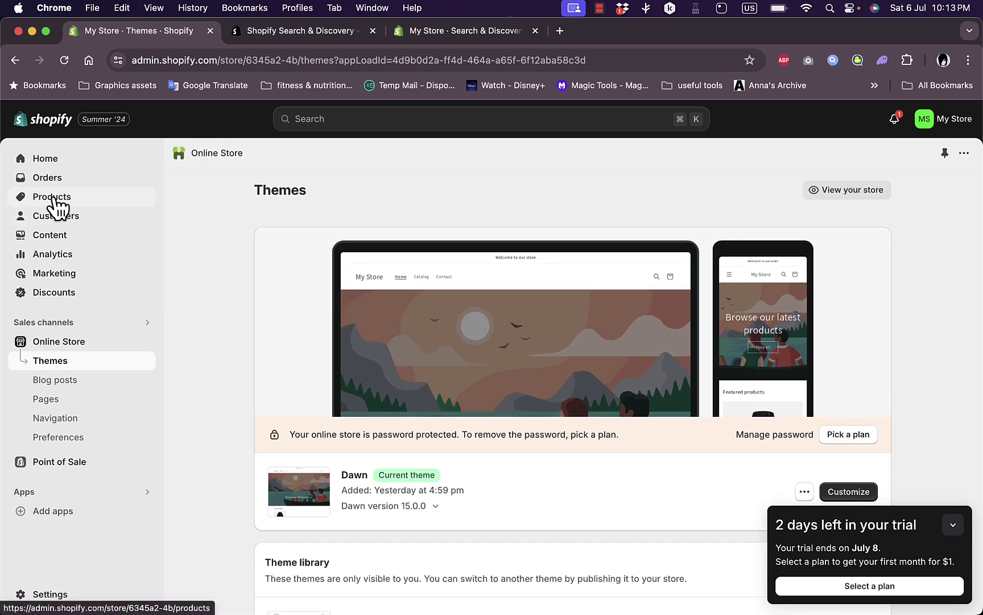
Step: Open the hoodie product and review its category metafields: Color Black, Neckline Hooded, Age group Adults
left_click(54, 200)
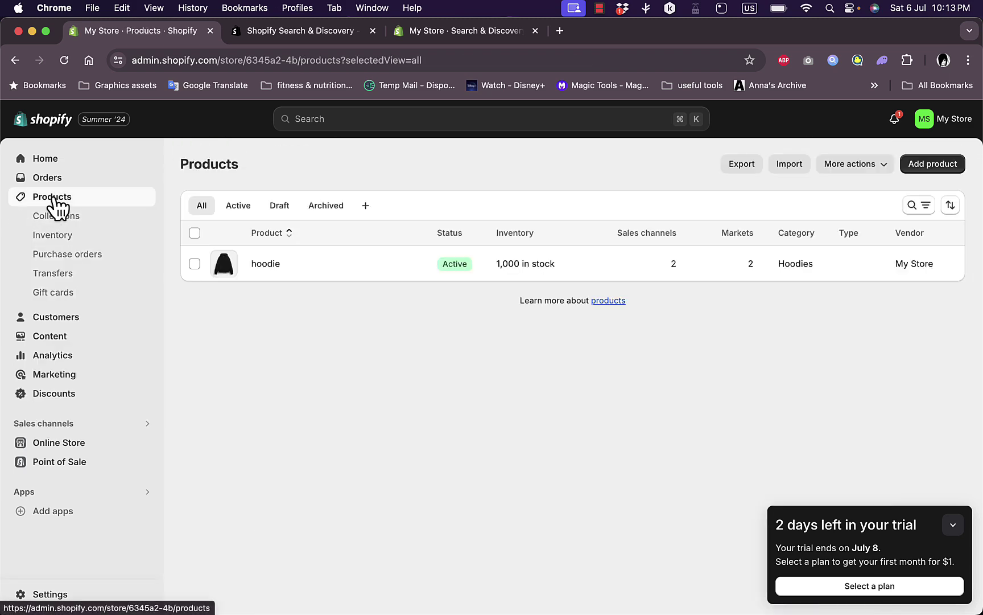
left_click(230, 268)
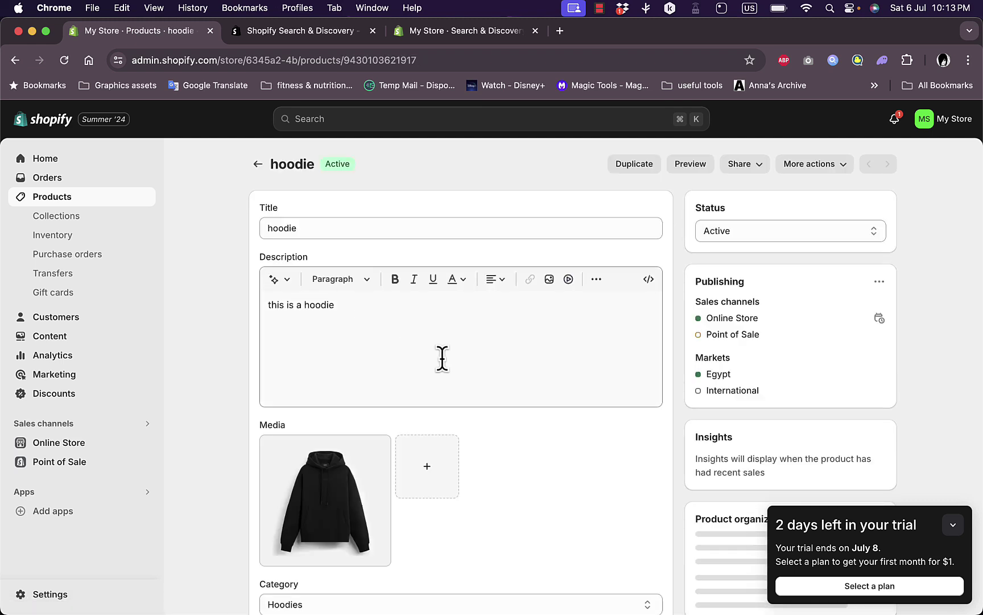
scroll(442, 358, "down", 3)
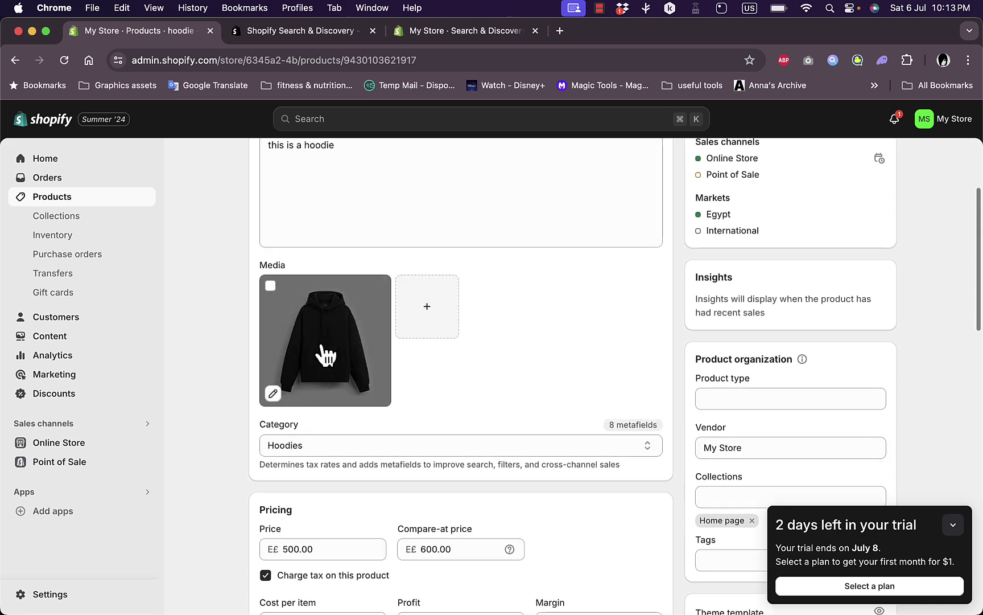
scroll(524, 437, "down", 14)
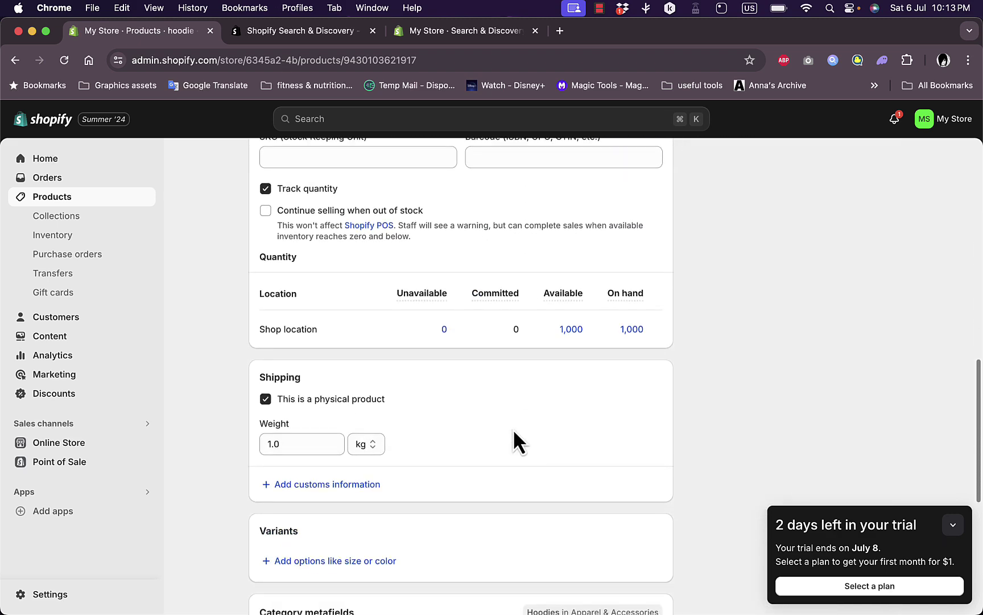
scroll(484, 415, "down", 3)
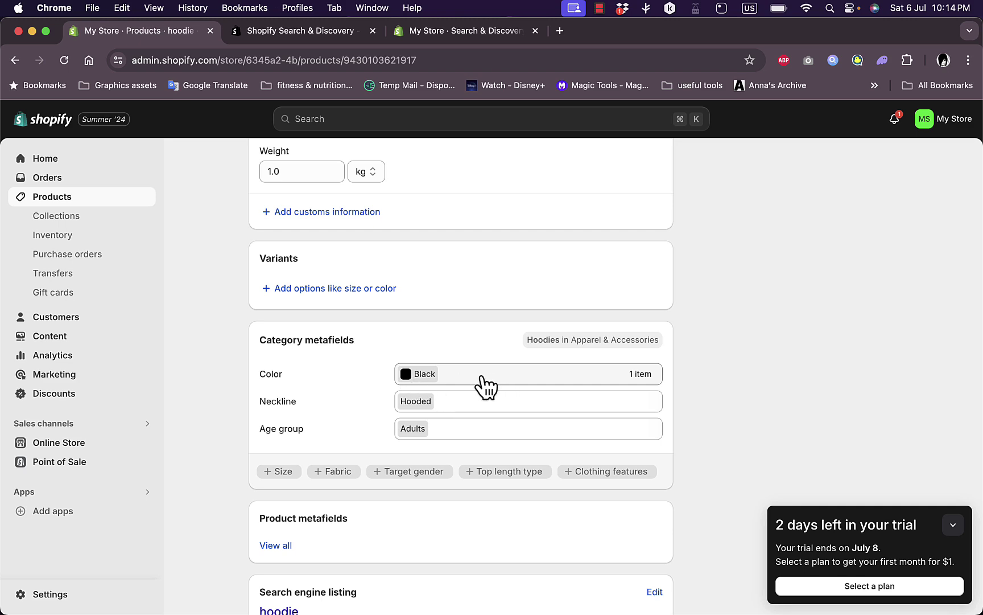
scroll(477, 332, "up", 10)
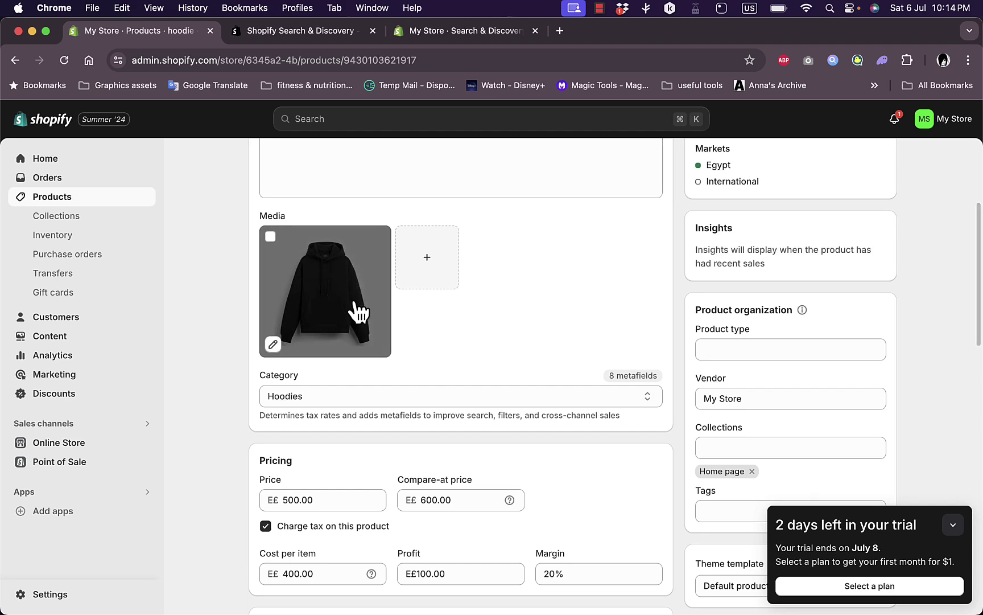
scroll(358, 311, "down", 5)
scroll(358, 310, "down", 6)
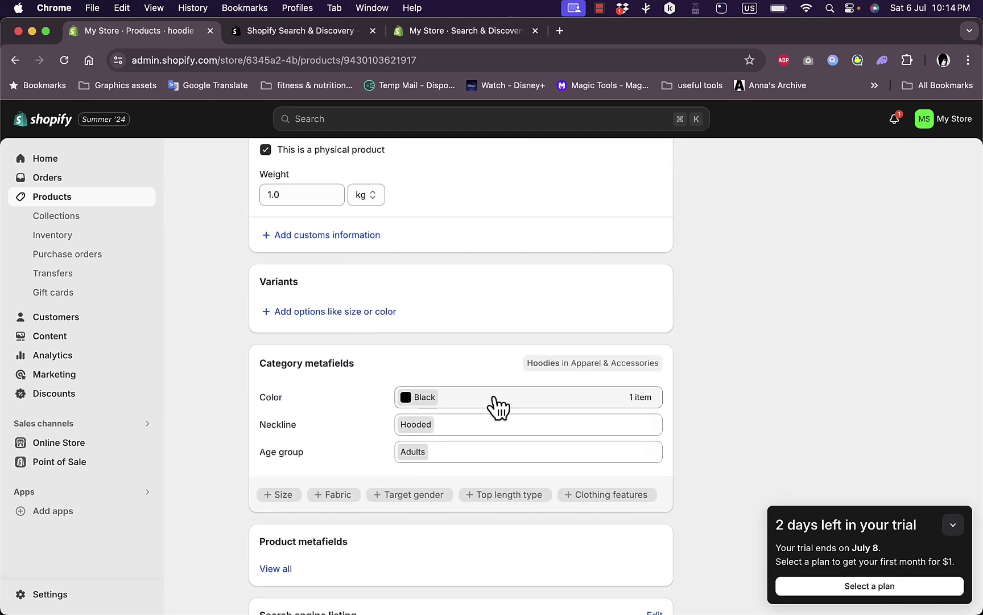
Step: Add Blue, Brown and Navy to the hoodie's Color metafield alongside Black
left_click(503, 399)
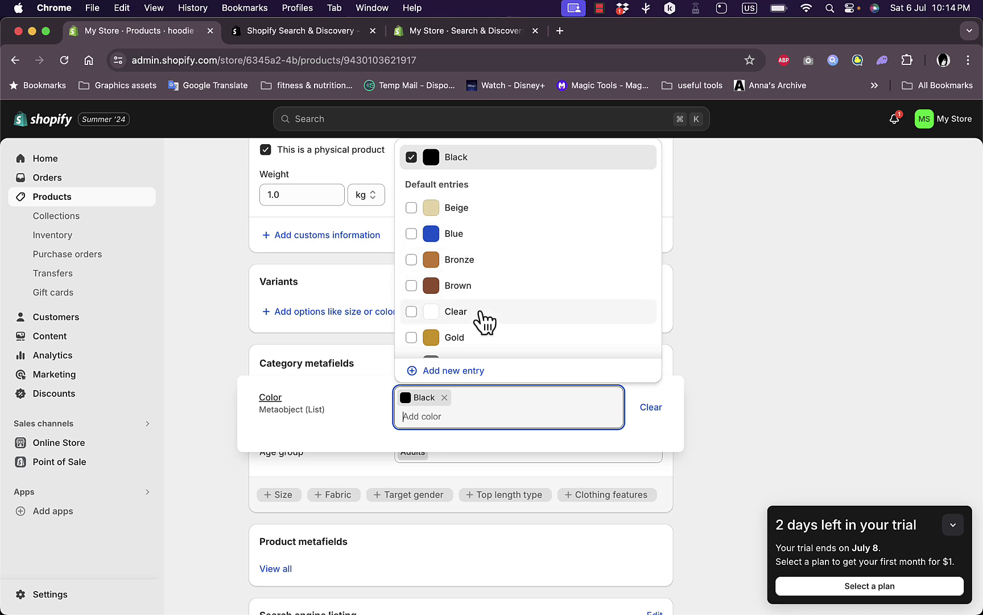
scroll(480, 322, "down", 10)
scroll(484, 322, "up", 10)
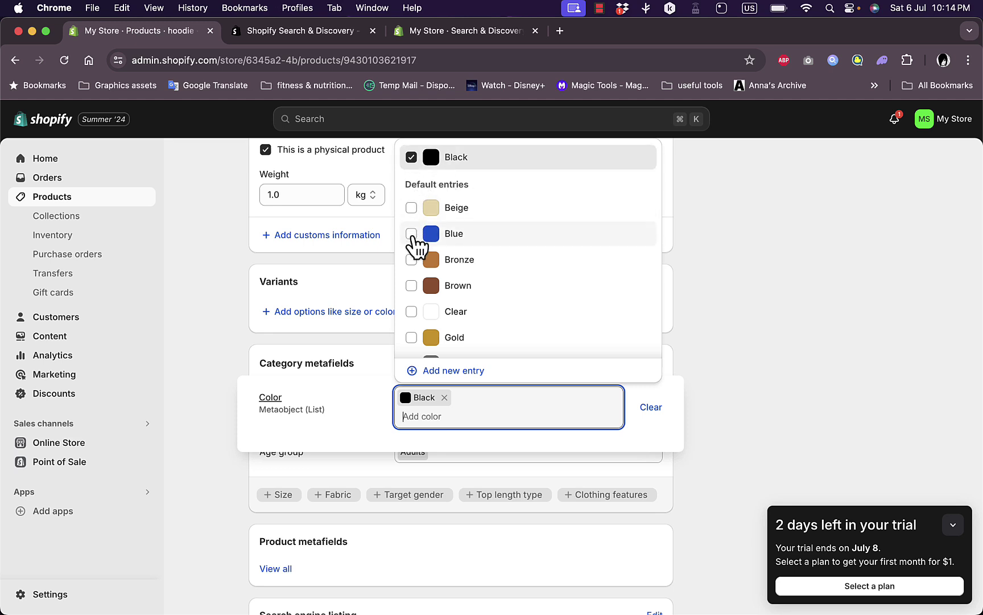
left_click(412, 234)
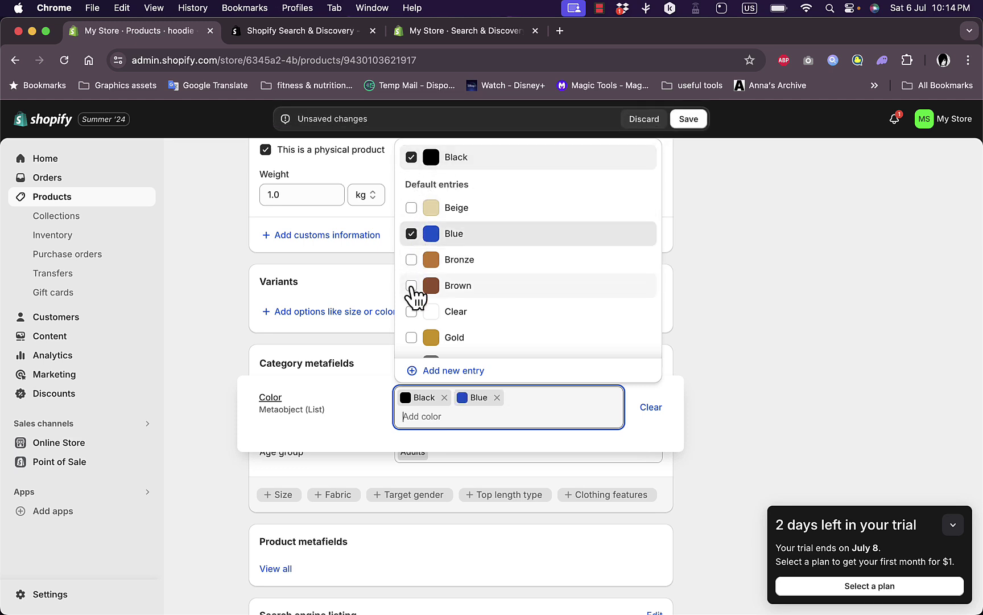
left_click(411, 286)
scroll(412, 316, "down", 3)
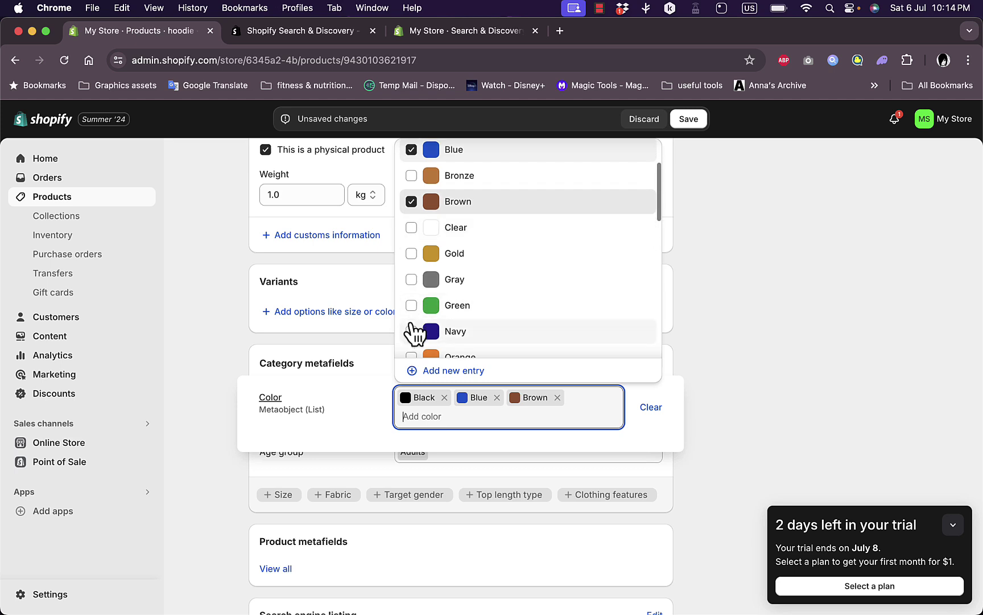
left_click(411, 331)
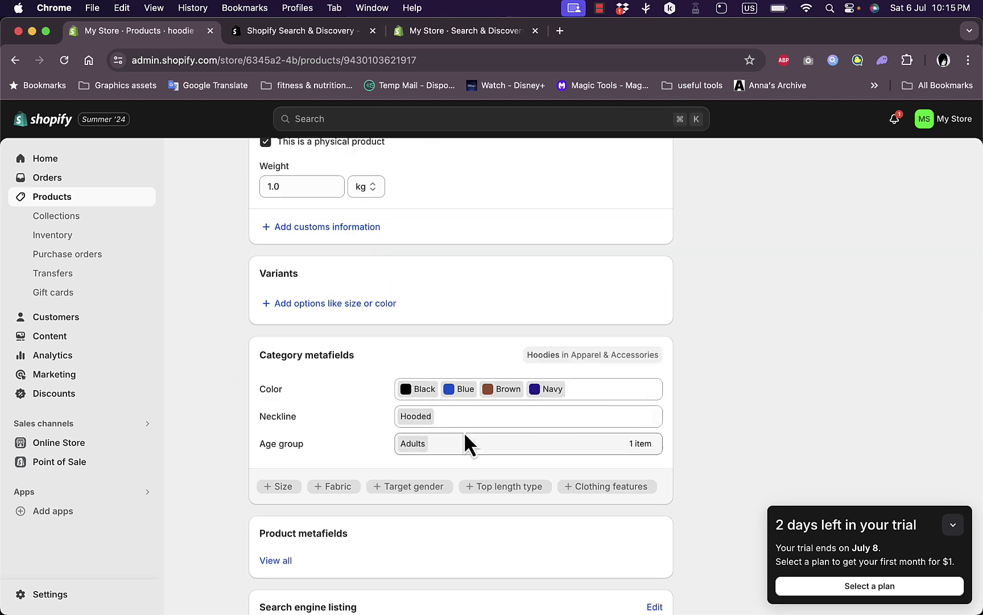
Step: Make Color a variant option for the hoodie and save the four color variants
left_click(336, 305)
left_click(284, 385)
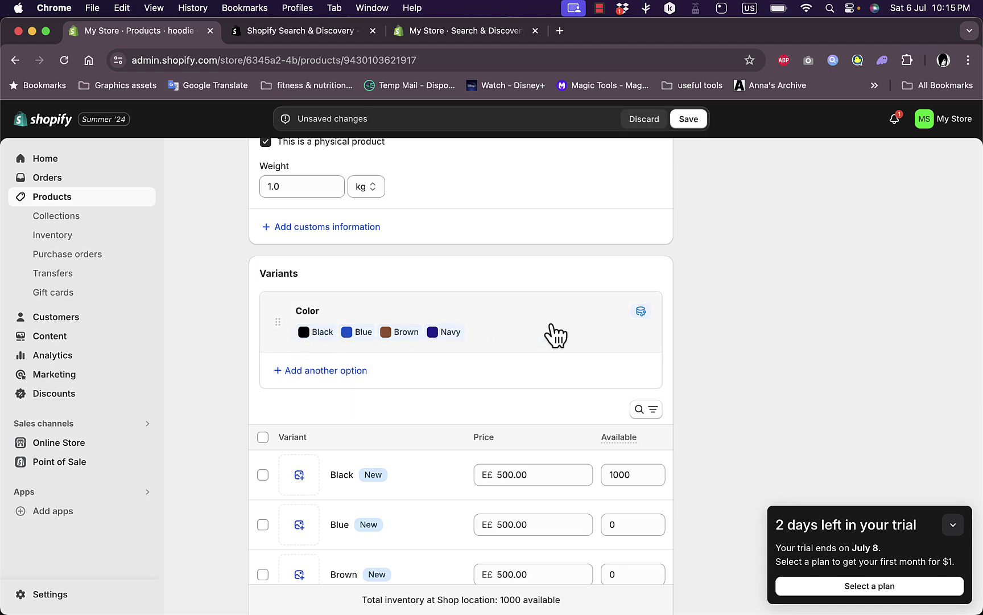
left_click(686, 122)
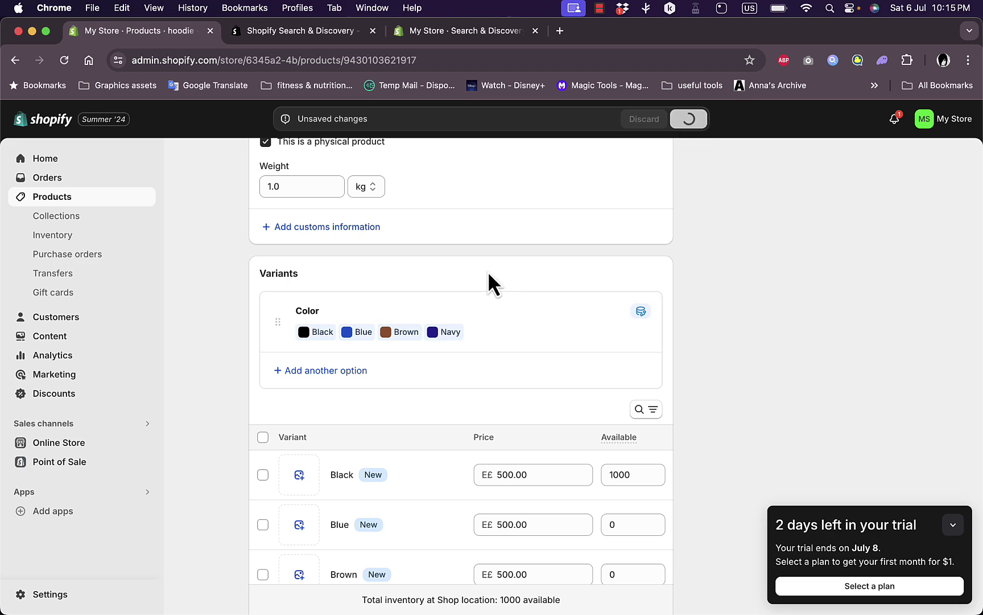
scroll(676, 287, "up", 10)
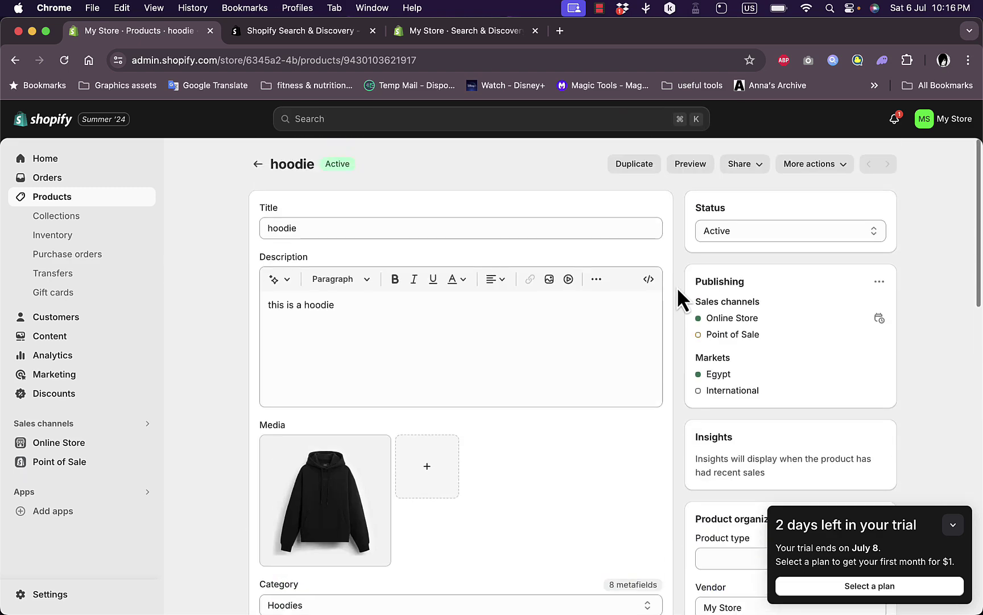
Step: Preview the hoodie on the storefront, try the Blue swatch, then return to the admin tab
left_click(686, 165)
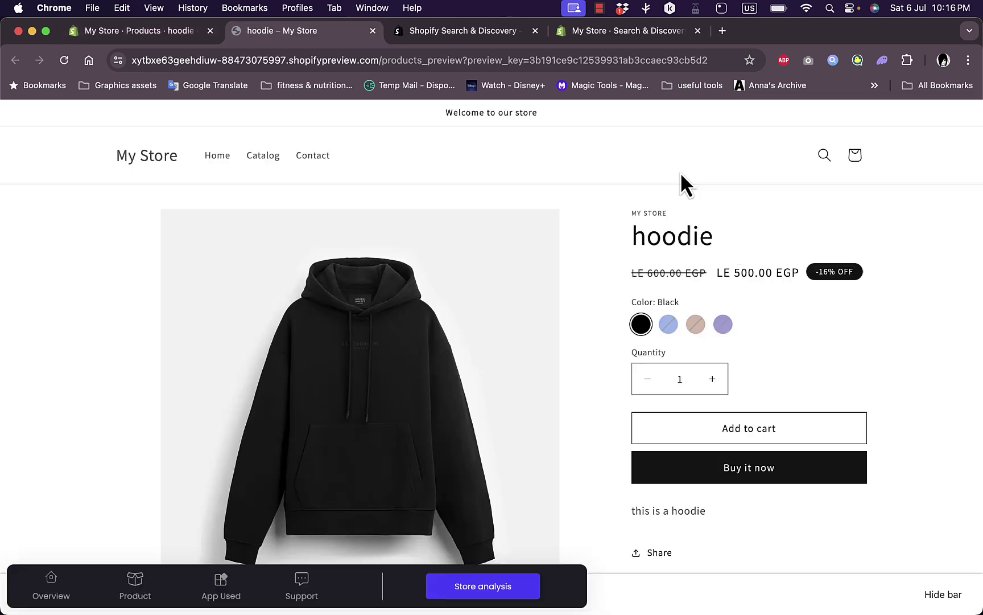
left_click(667, 323)
left_click(646, 323)
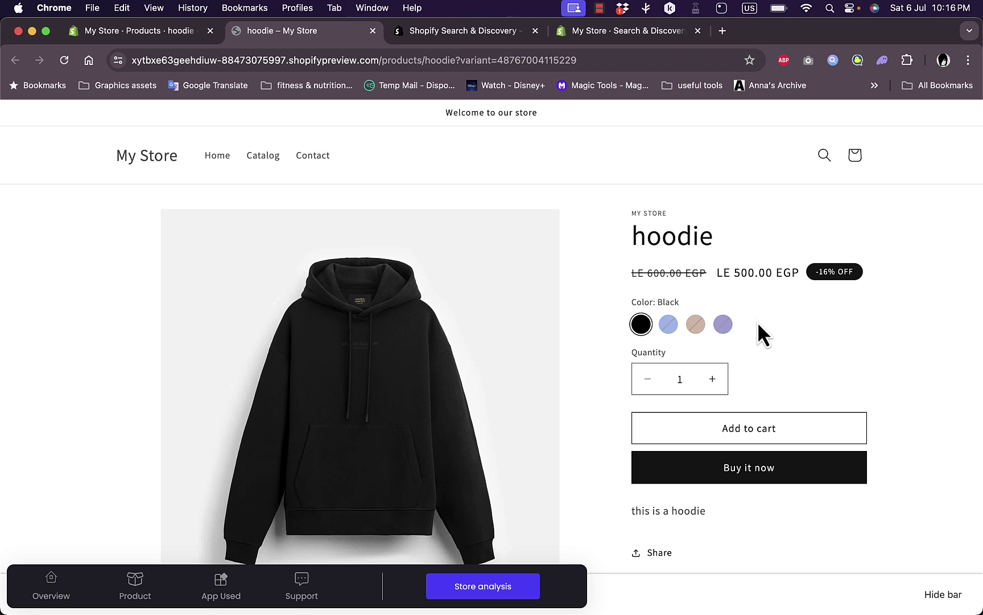
left_click(134, 31)
scroll(520, 351, "down", 10)
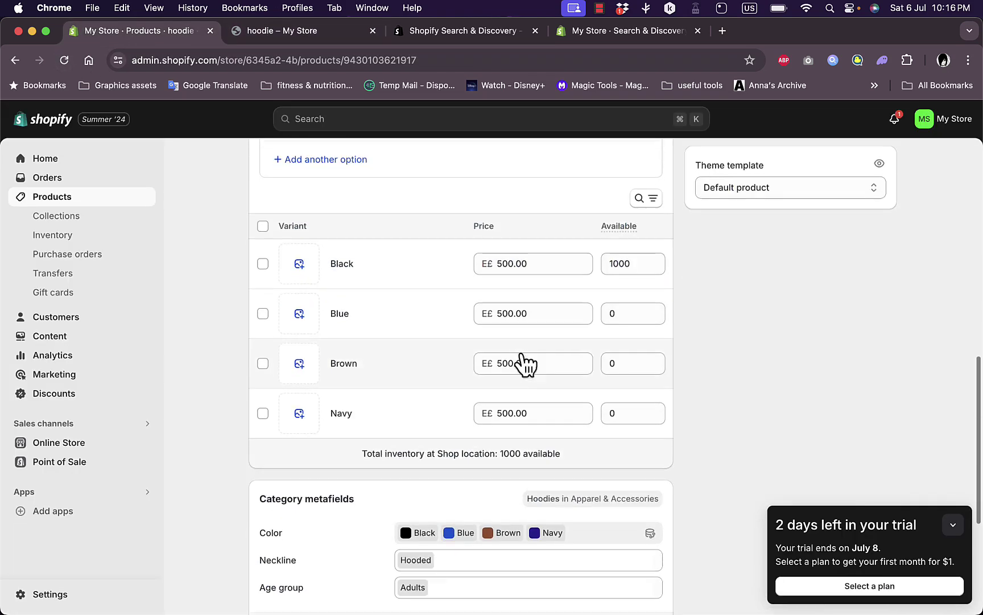
scroll(521, 354, "up", 2)
scroll(524, 359, "down", 3)
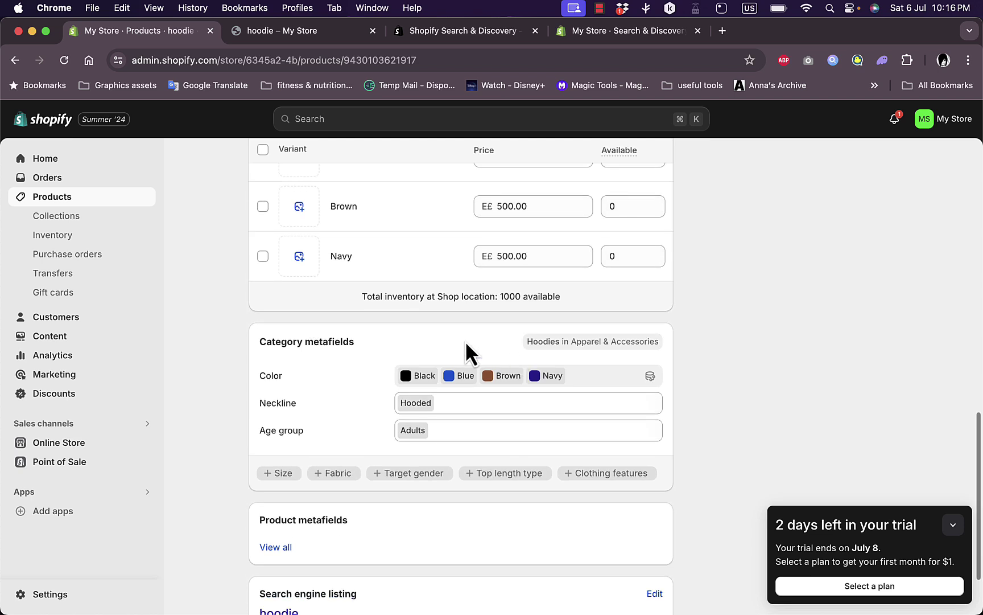
scroll(468, 351, "up", 4)
scroll(469, 350, "up", 3)
scroll(430, 276, "up", 3)
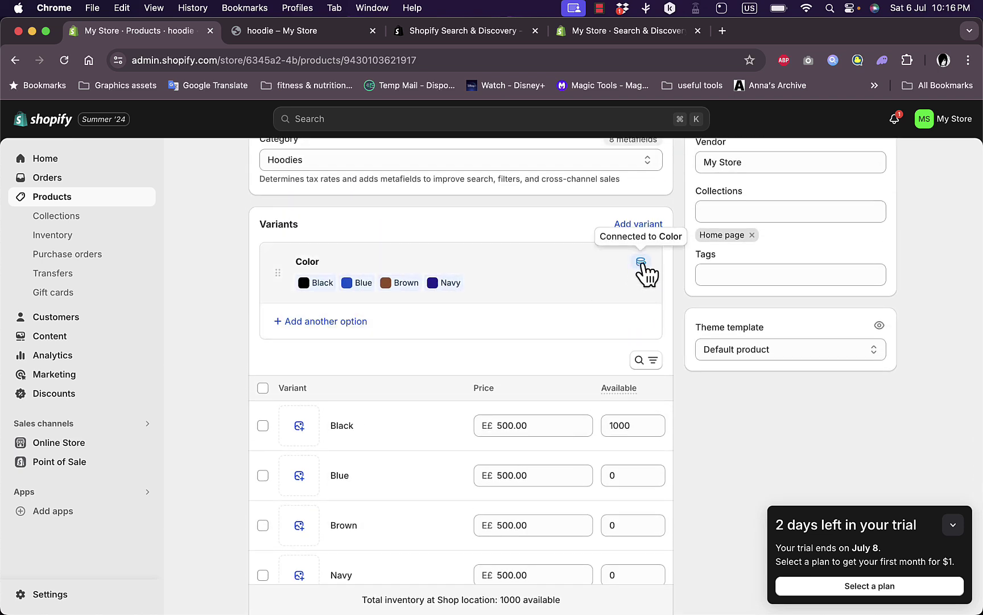
left_click(648, 275)
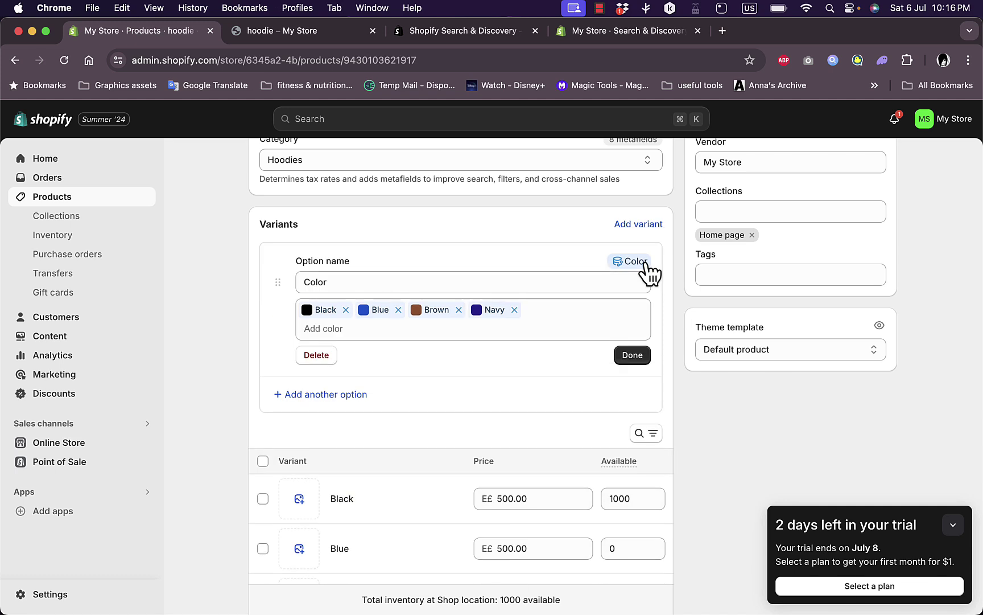
left_click(324, 328)
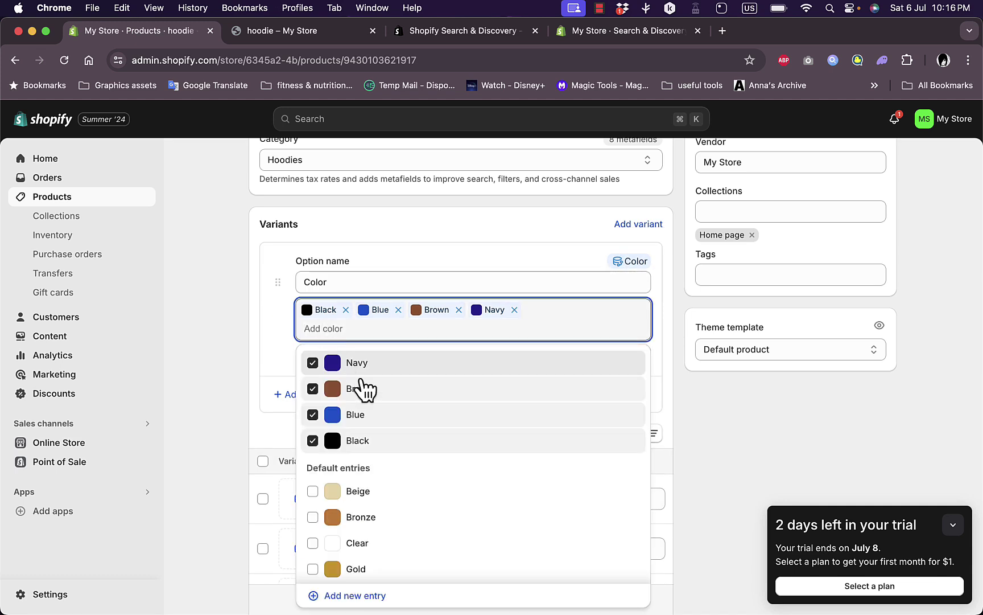
scroll(403, 499, "down", 3)
scroll(406, 501, "up", 5)
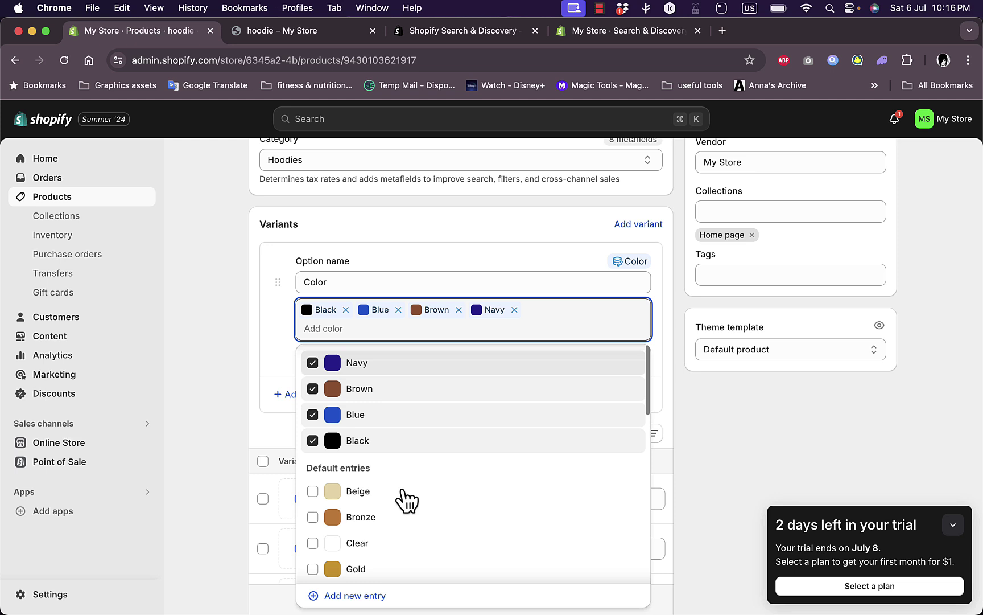
left_click(469, 263)
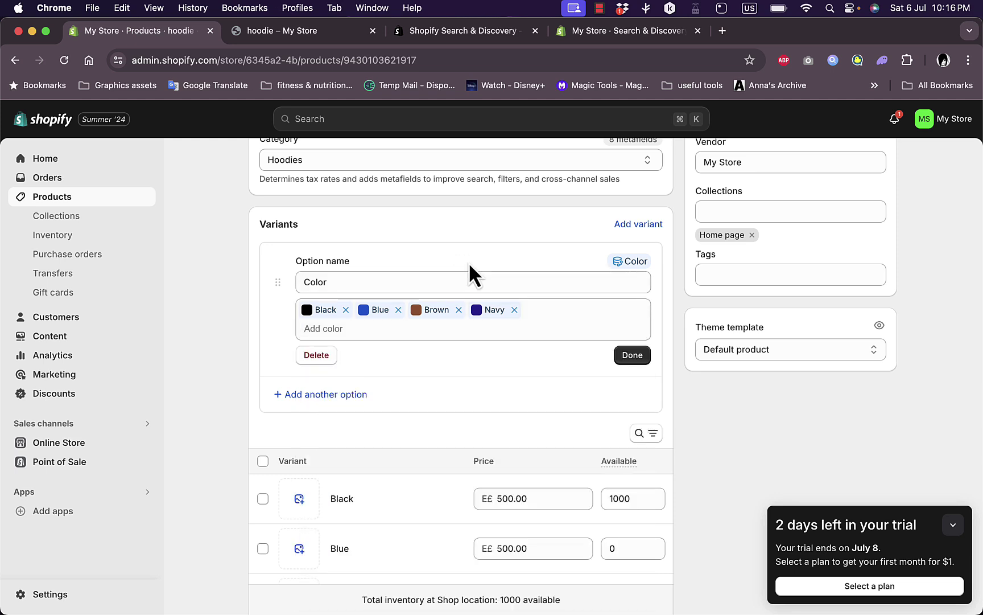
left_click(631, 356)
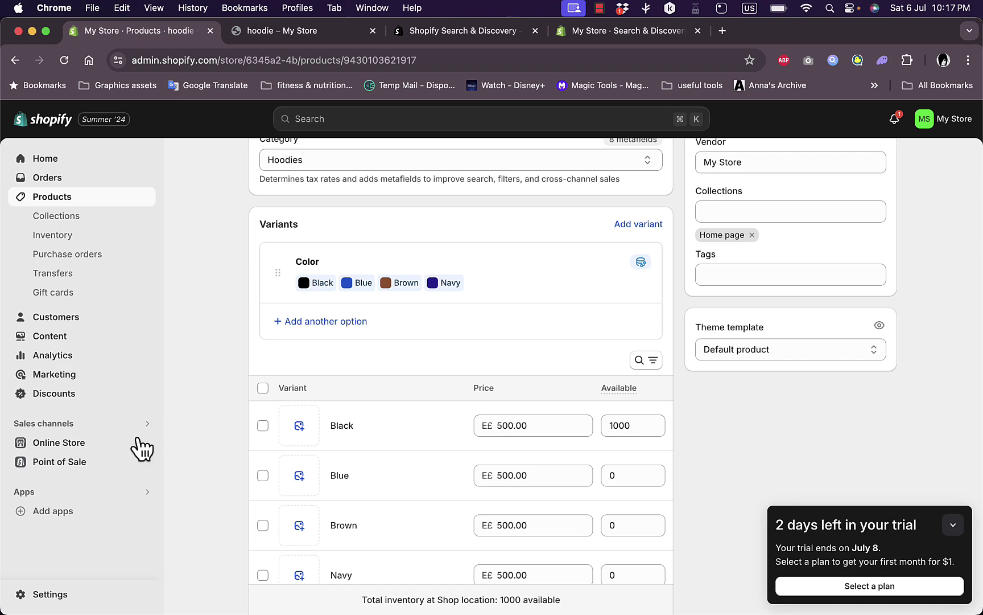
Step: Review the Color metaobject definition (4 entries) under Settings > Custom data, then close Settings
left_click(57, 595)
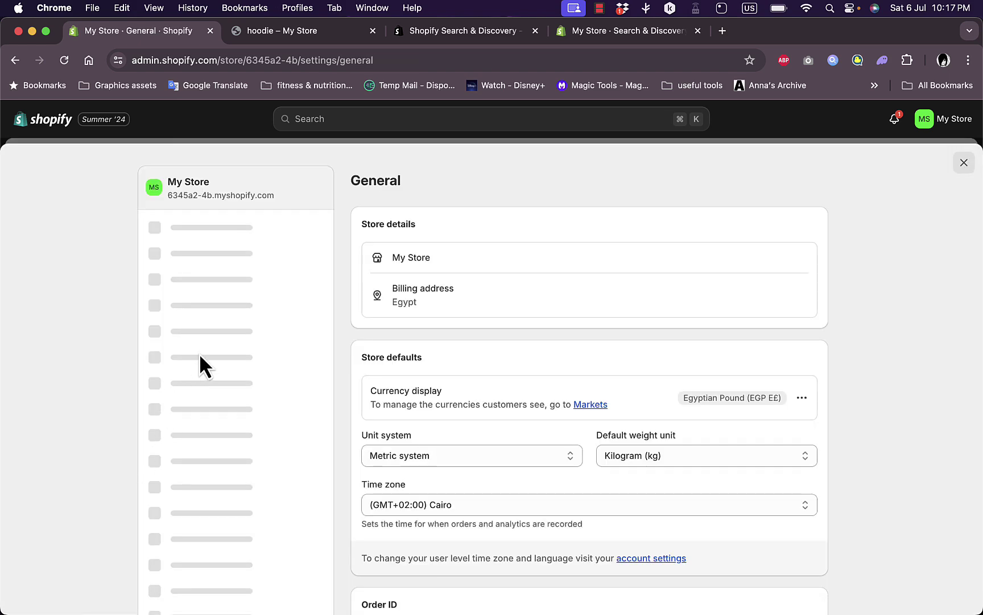
scroll(209, 566, "down", 1)
scroll(208, 569, "down", 2)
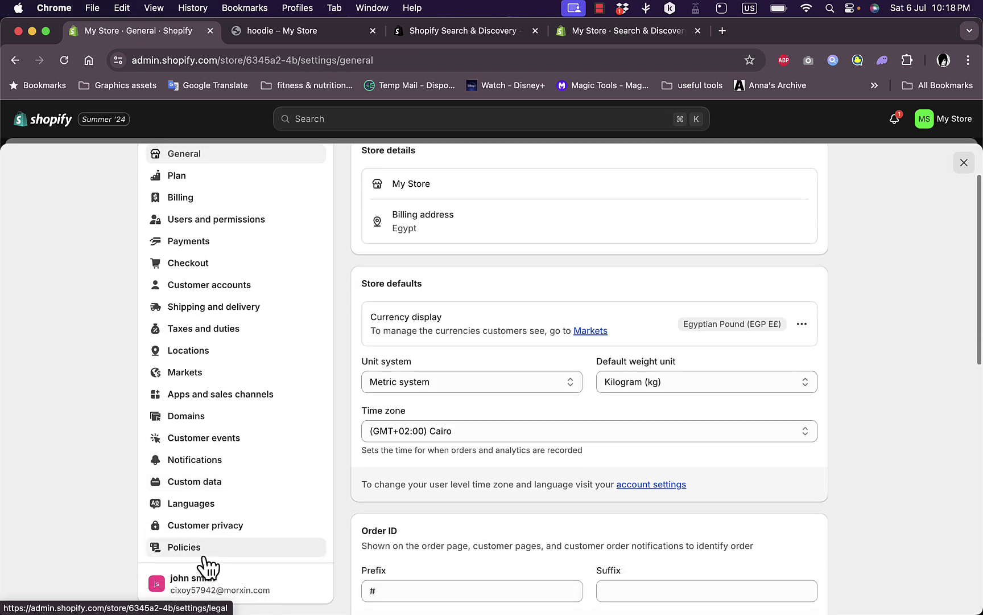
left_click(194, 483)
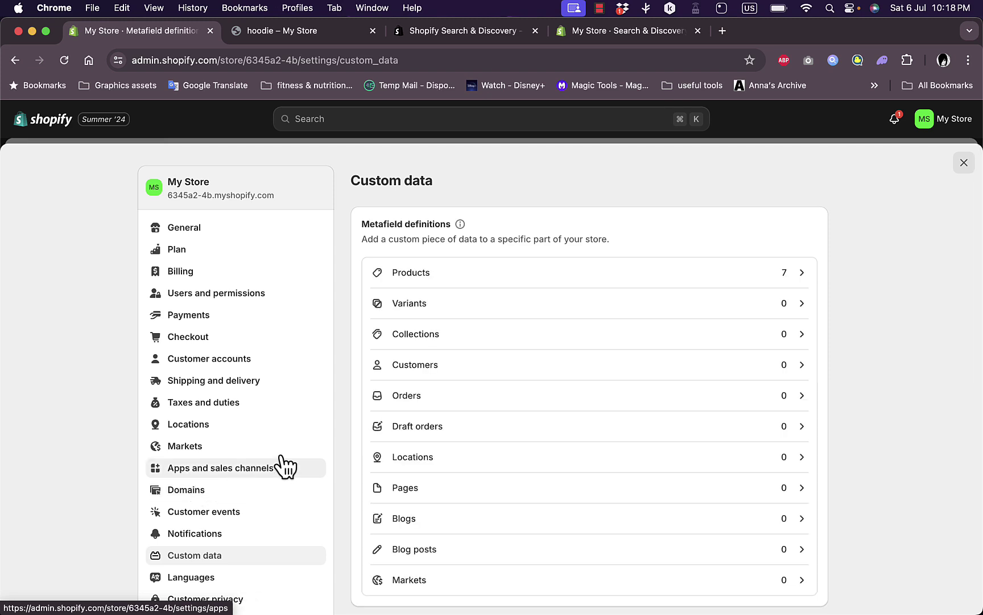
scroll(491, 403, "down", 5)
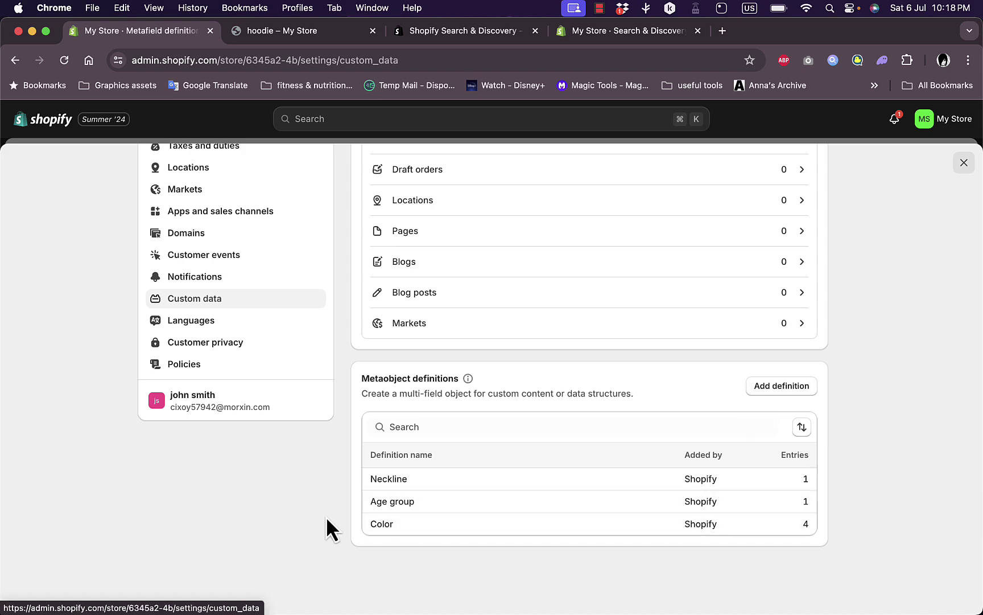
scroll(325, 516, "up", 5)
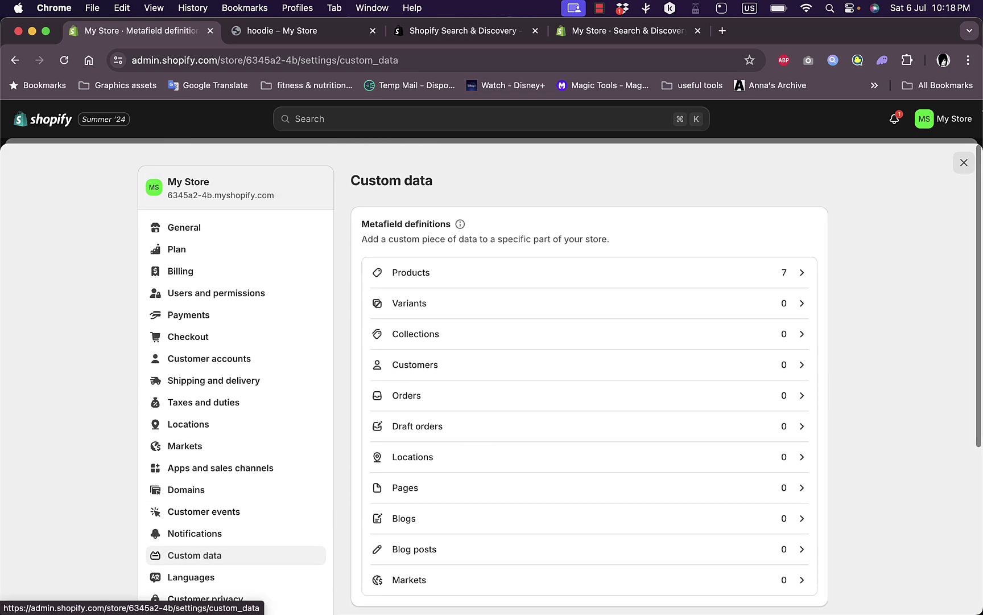
left_click(964, 164)
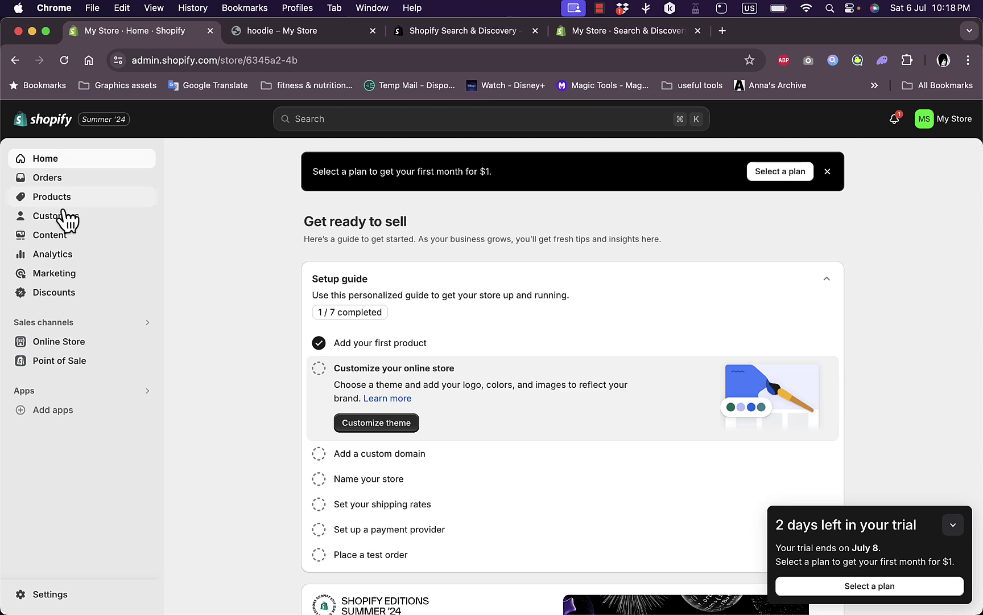
Step: Open the Color metaobject's entries from Content > Metaobjects
left_click(50, 235)
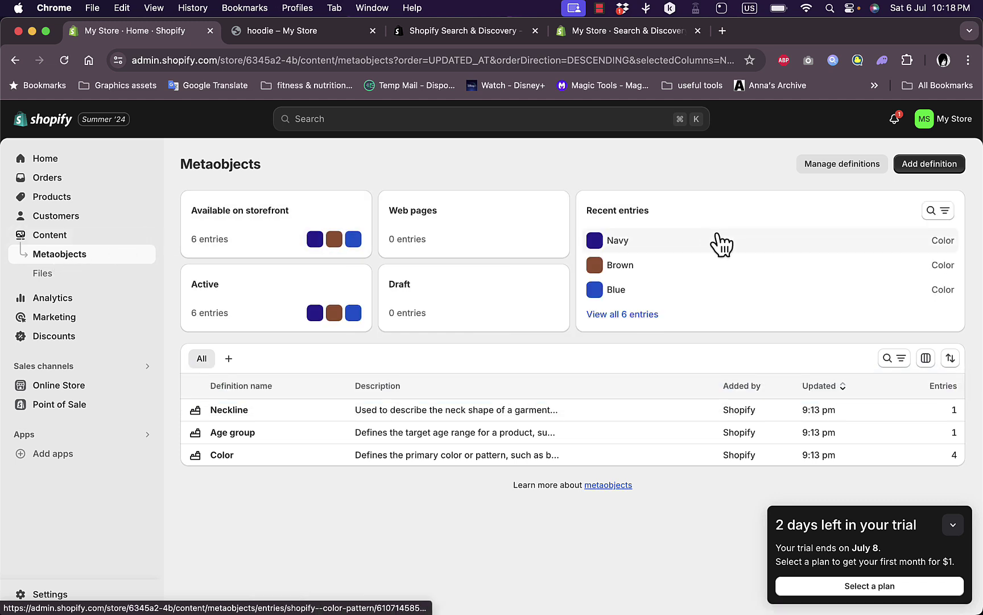
left_click(222, 455)
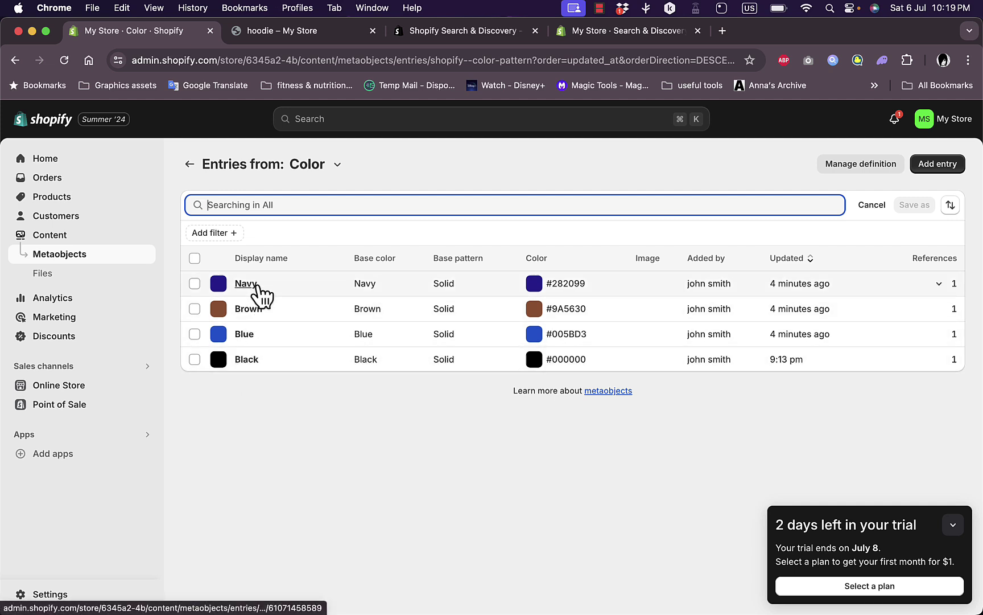
Step: Add a new Color entry labelled orange with swatch colour #FD9400
left_click(933, 165)
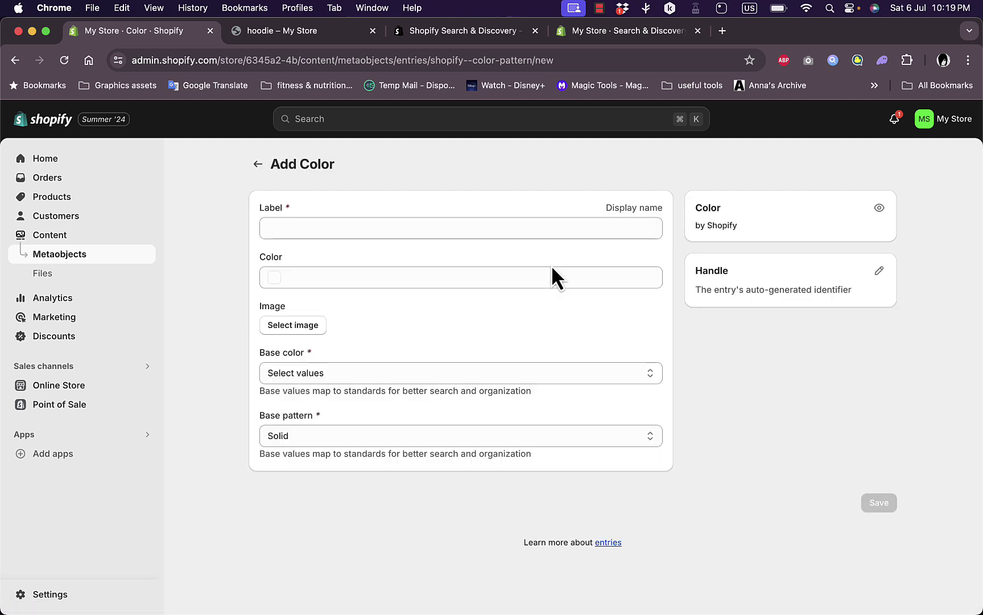
left_click(422, 228)
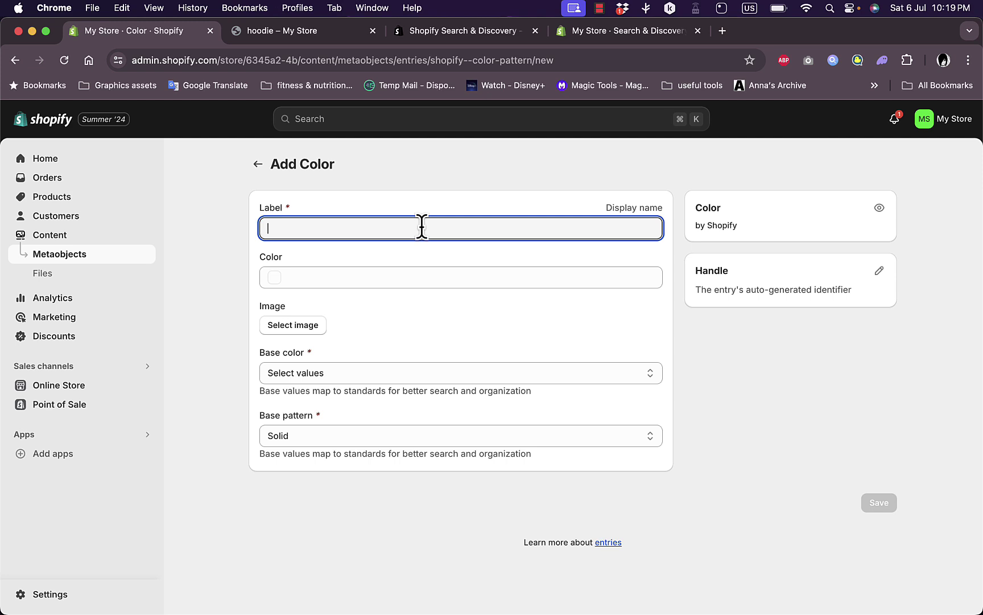
type("silver")
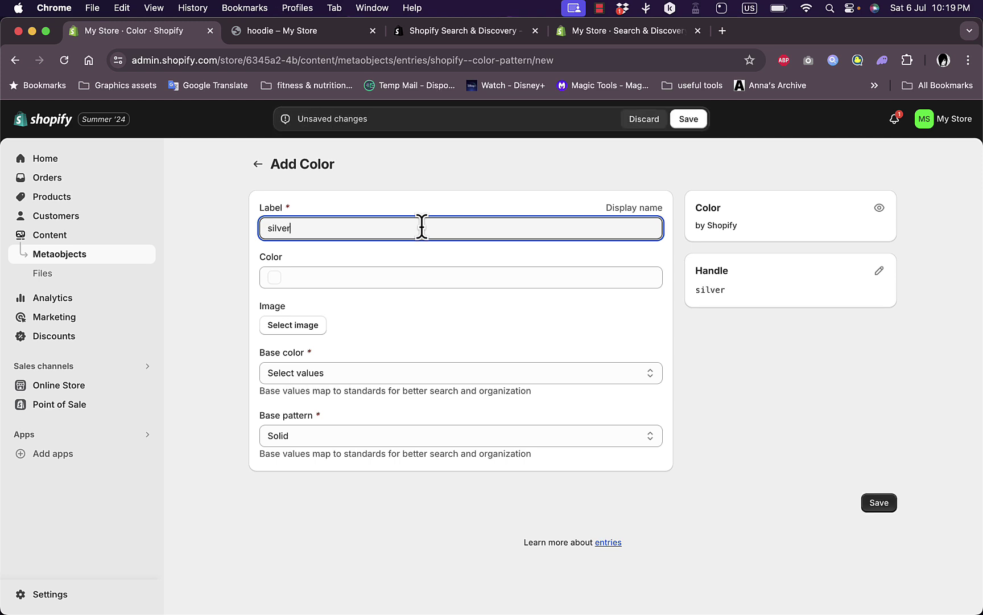
key("BackSpace")
key("BackSpace")
key("BackSpace")
key("BackSpace")
key("BackSpace")
key("BackSpace")
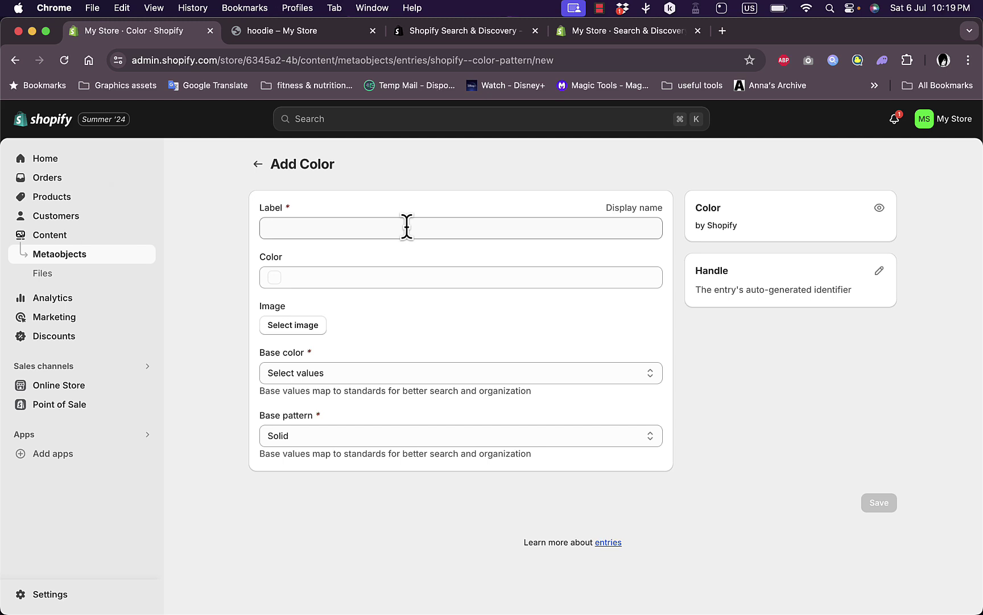
left_click(397, 229)
type("orange")
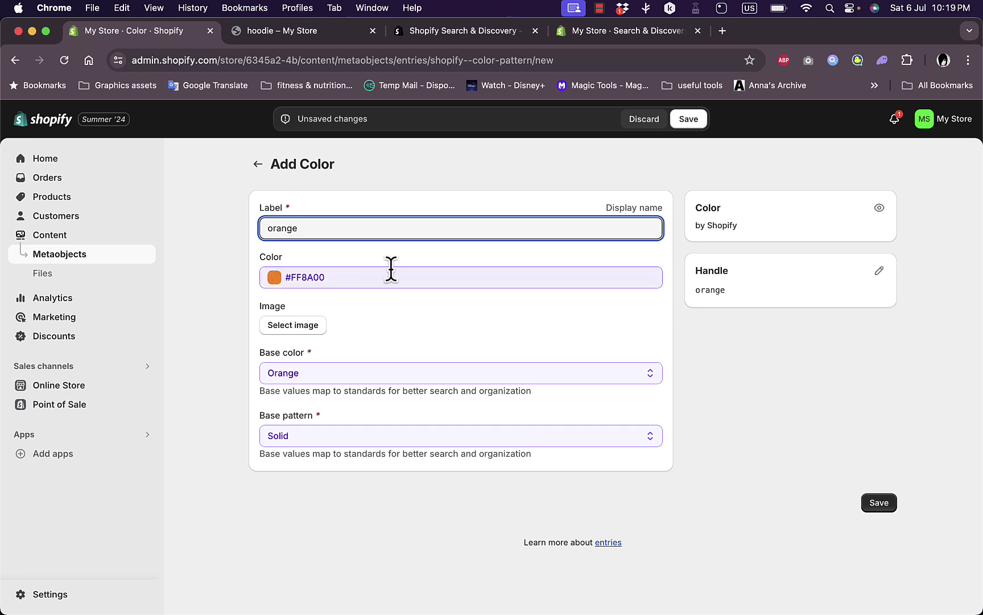
left_click(319, 276)
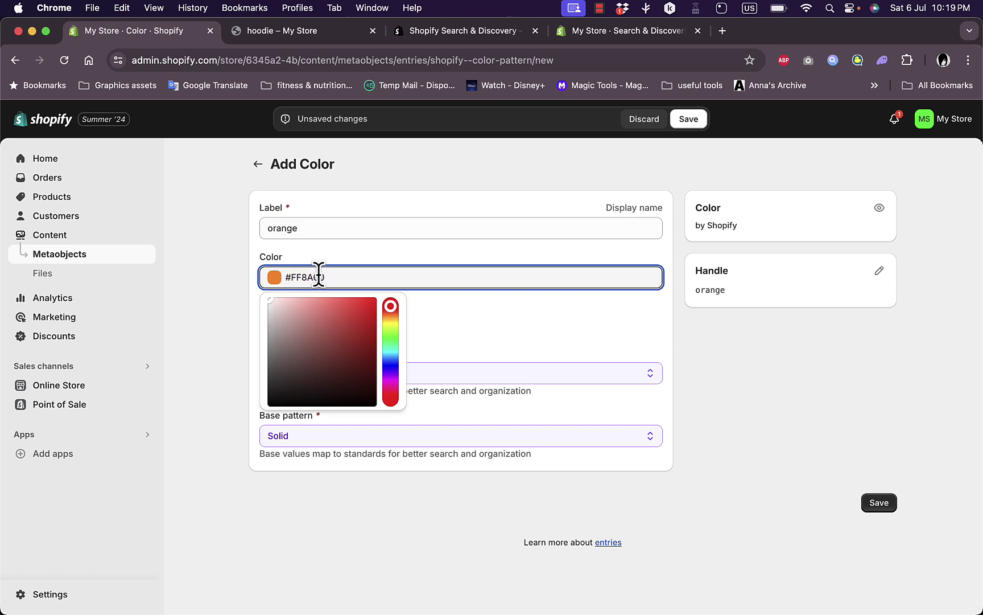
mouse_move(391, 305)
left_mouse_down()
mouse_move(391, 315)
mouse_move(349, 299)
mouse_move(377, 299)
left_mouse_up()
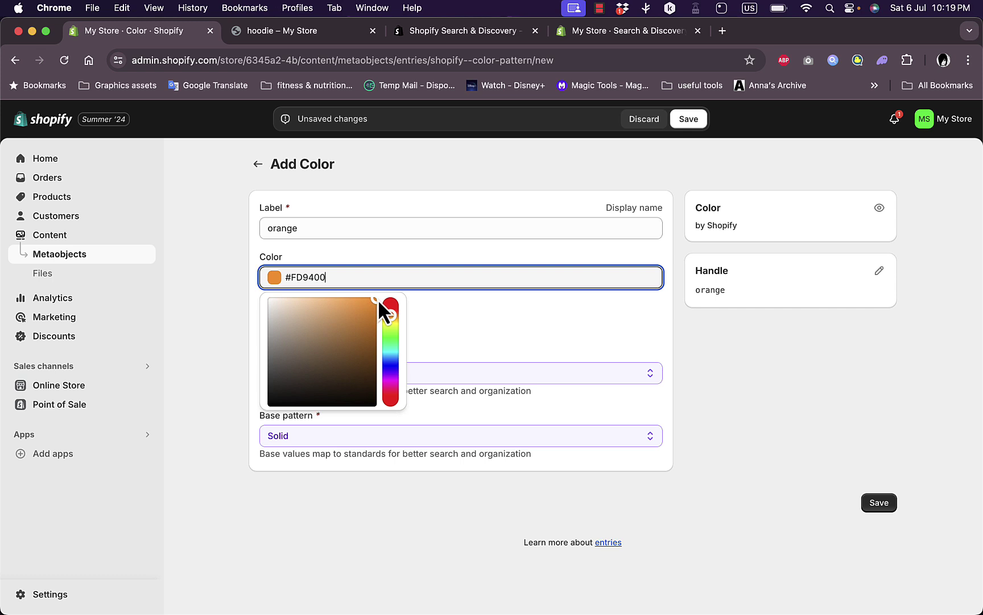
left_click(443, 307)
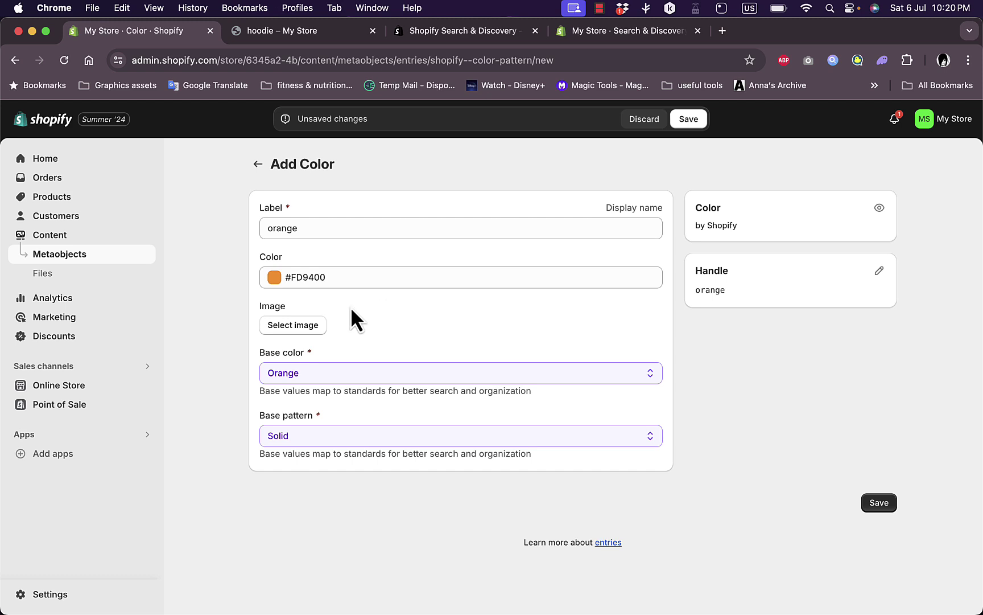
Step: Skip the image, set the base pattern to Dots, save, and return to the Color entries
left_click(303, 330)
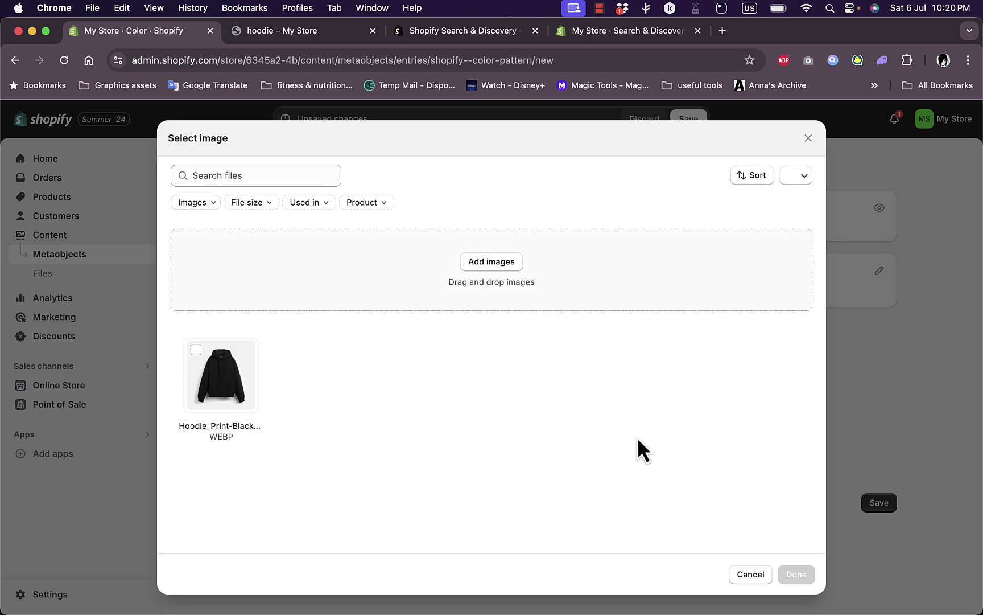
left_click(748, 575)
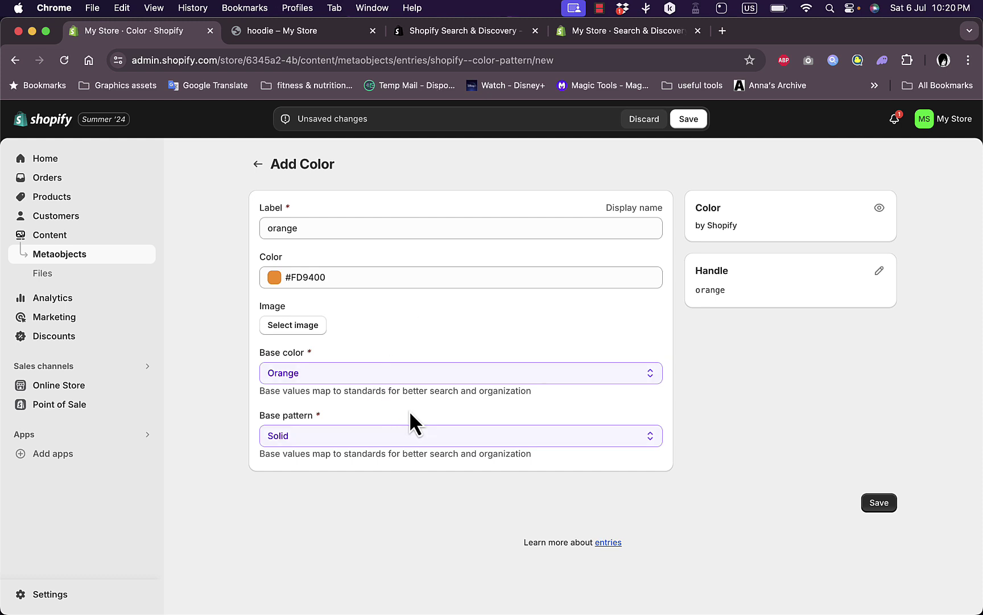
left_click(321, 436)
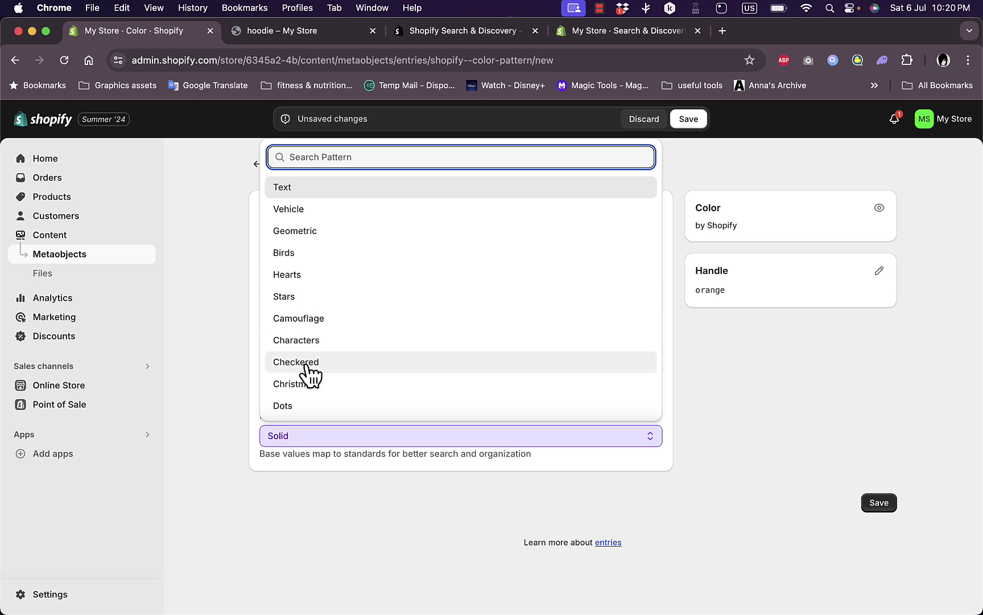
left_click(313, 404)
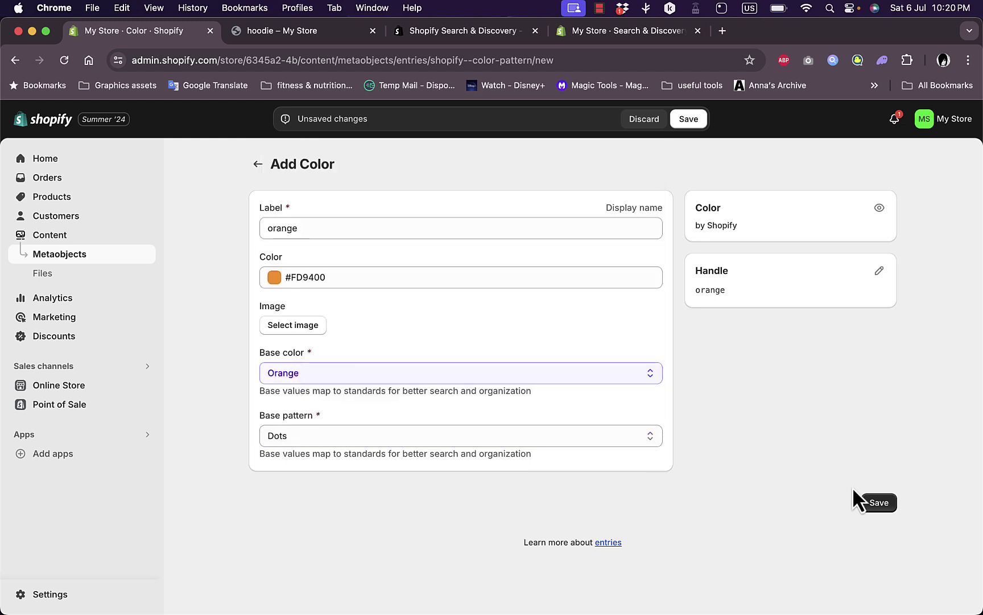
left_click(878, 503)
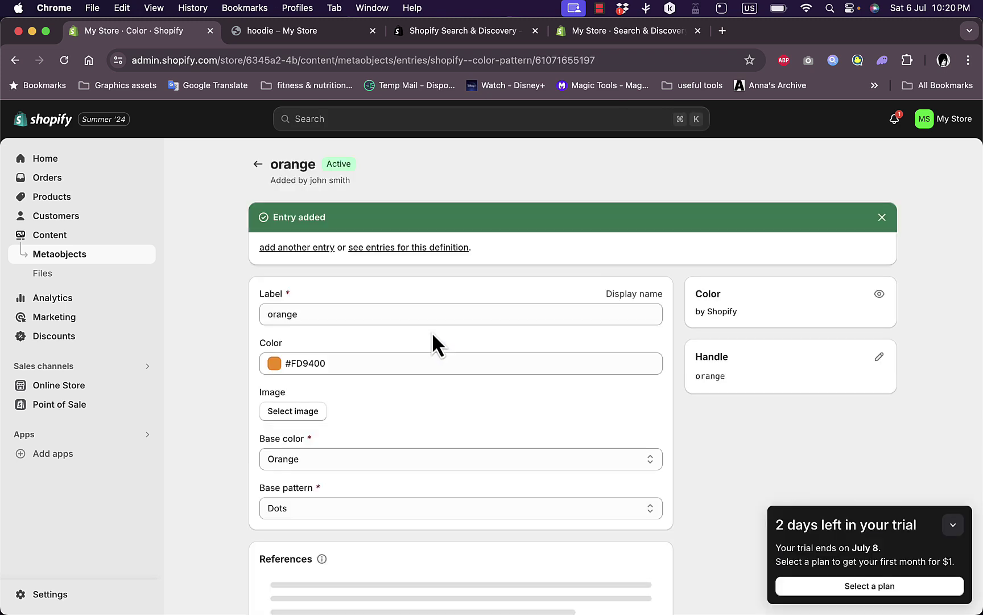
left_click(258, 165)
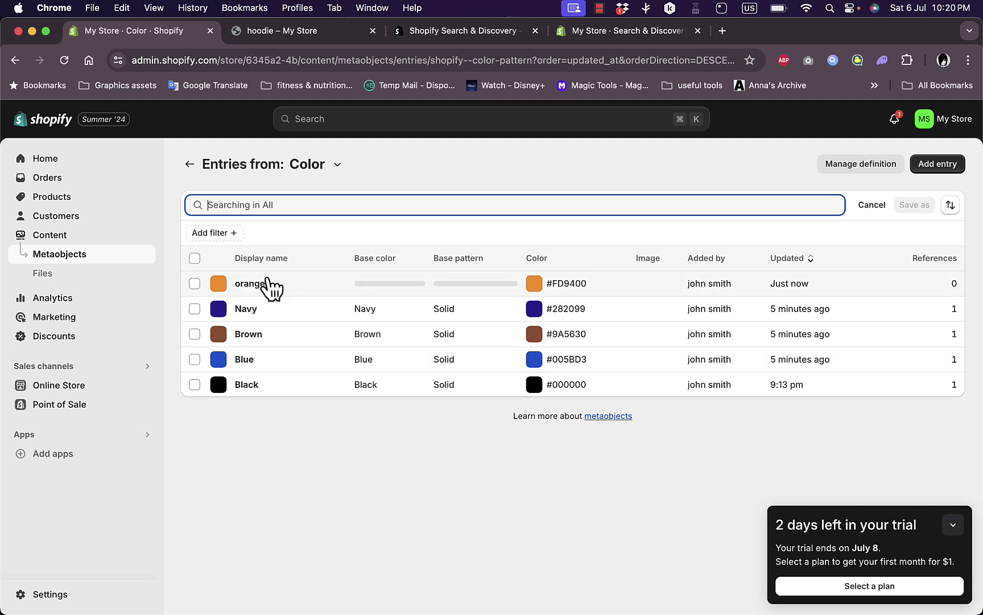
Step: Add a new Color entry labelled mighty dust with swatch colour #009732
left_click(936, 165)
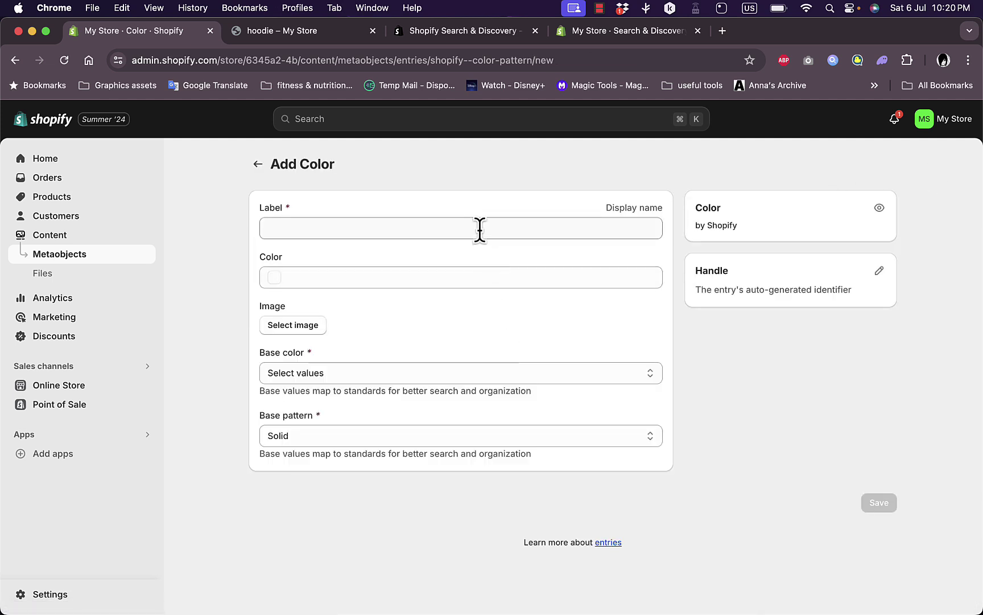
left_click(480, 229)
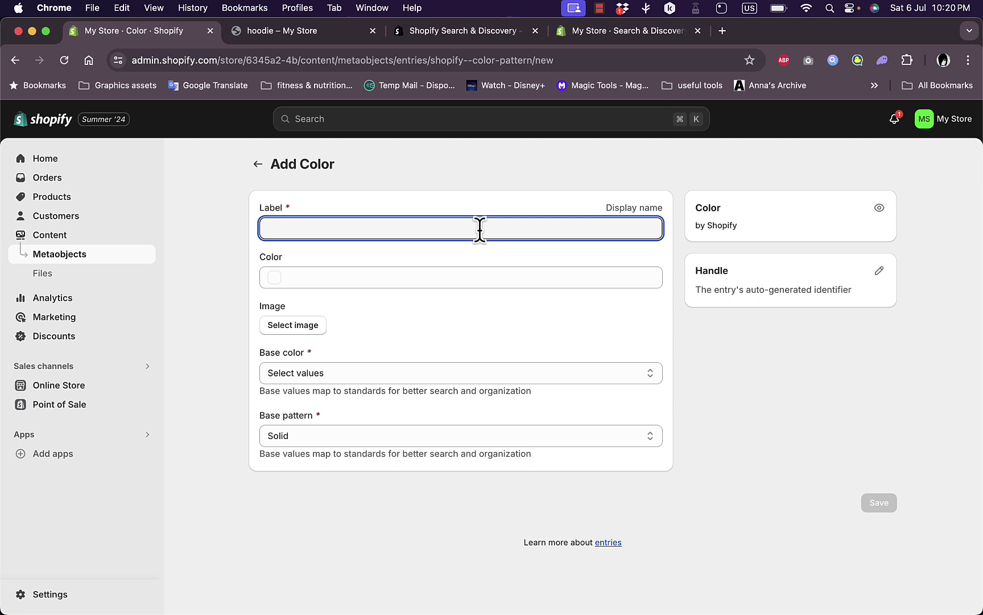
type("mighty dust")
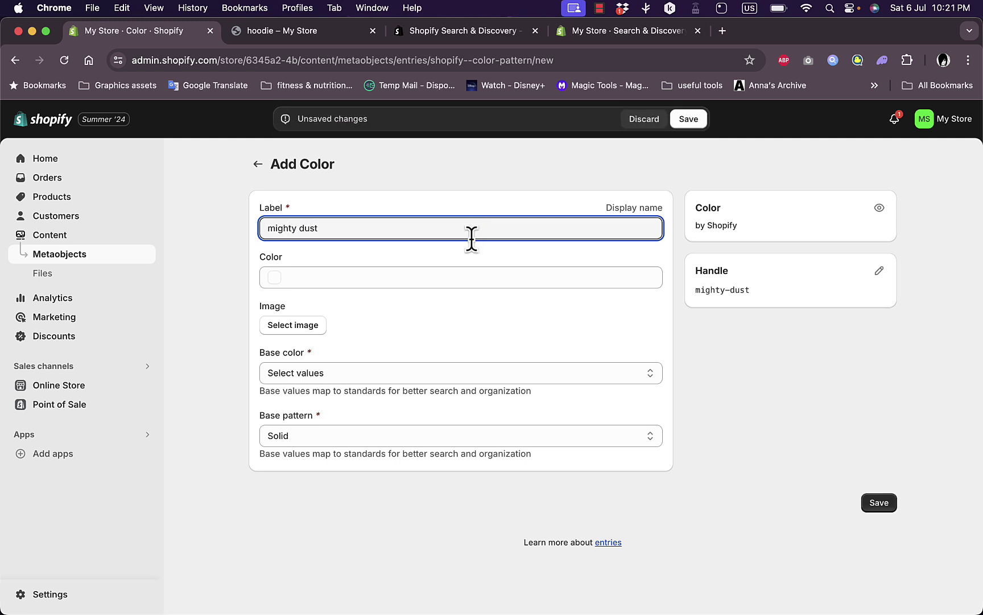
left_click(399, 277)
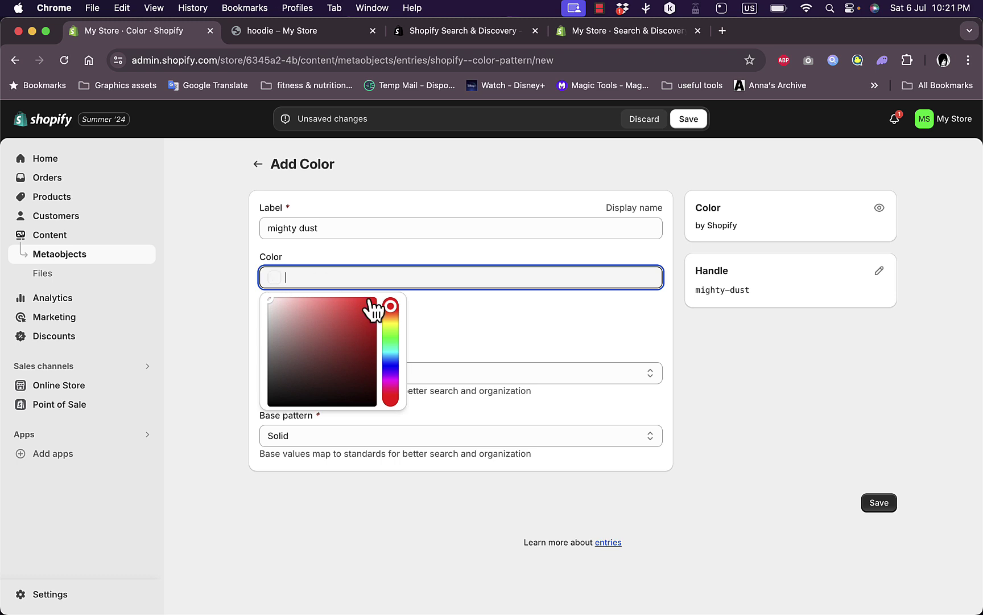
left_click_drag(391, 310, 392, 346)
mouse_move(359, 330)
left_mouse_down()
mouse_move(347, 318)
mouse_move(379, 342)
left_mouse_up()
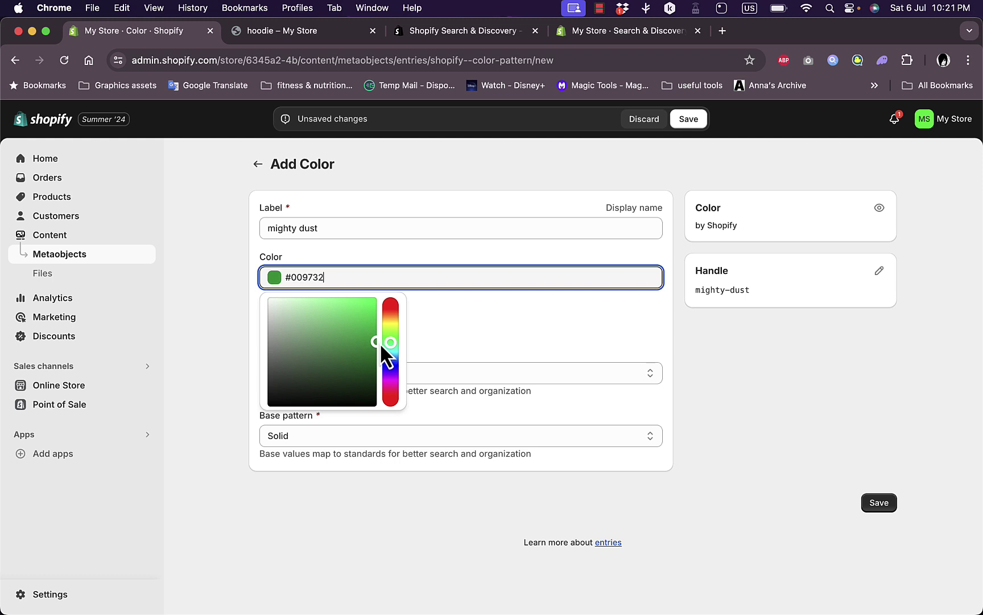
left_click(492, 312)
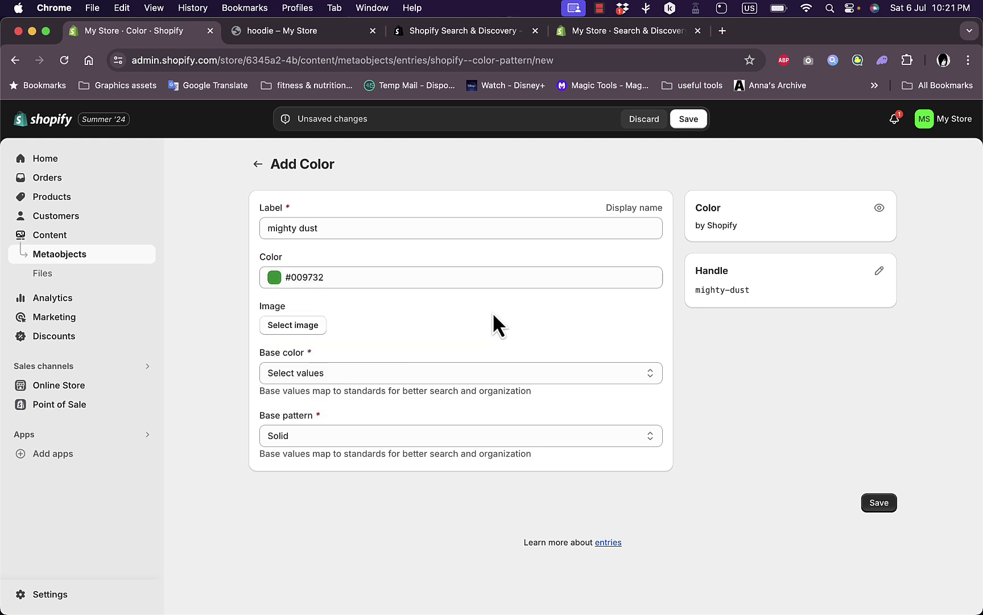
Step: Set the entry's pattern to Hearts and base color Green, save, and go back
left_click(345, 438)
left_click(307, 275)
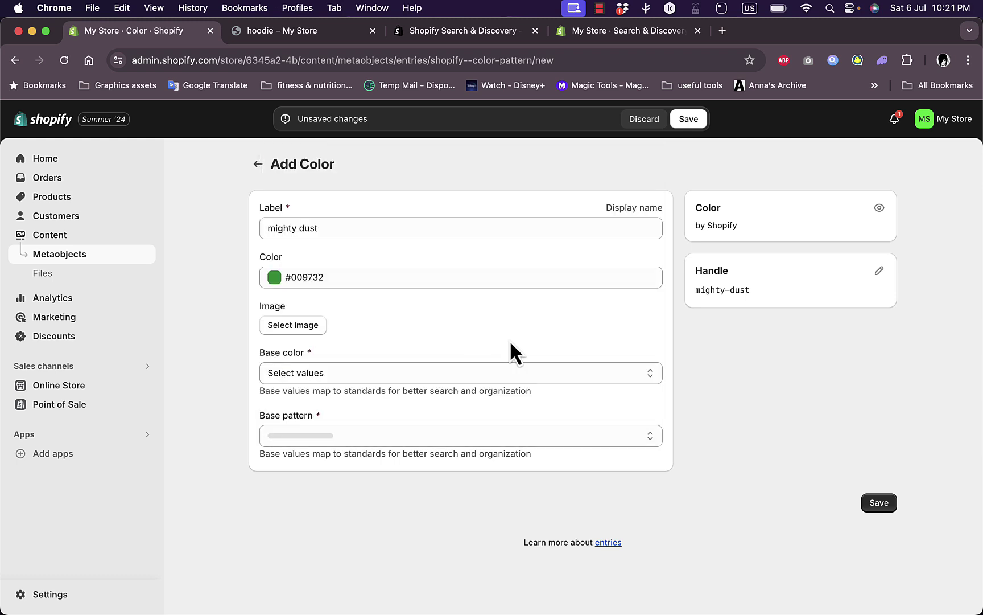
left_click(610, 380)
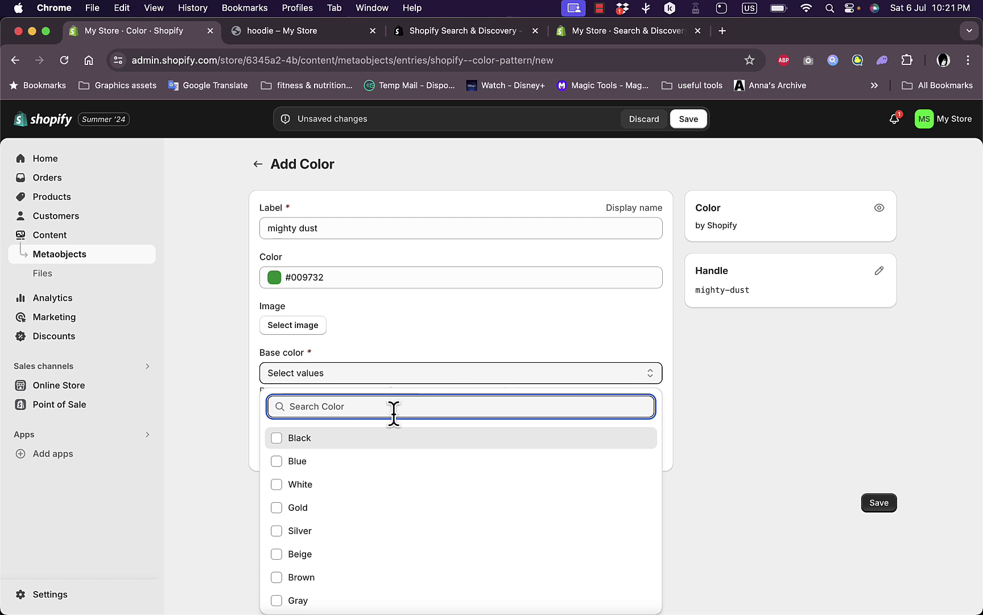
scroll(341, 496, "down", 5)
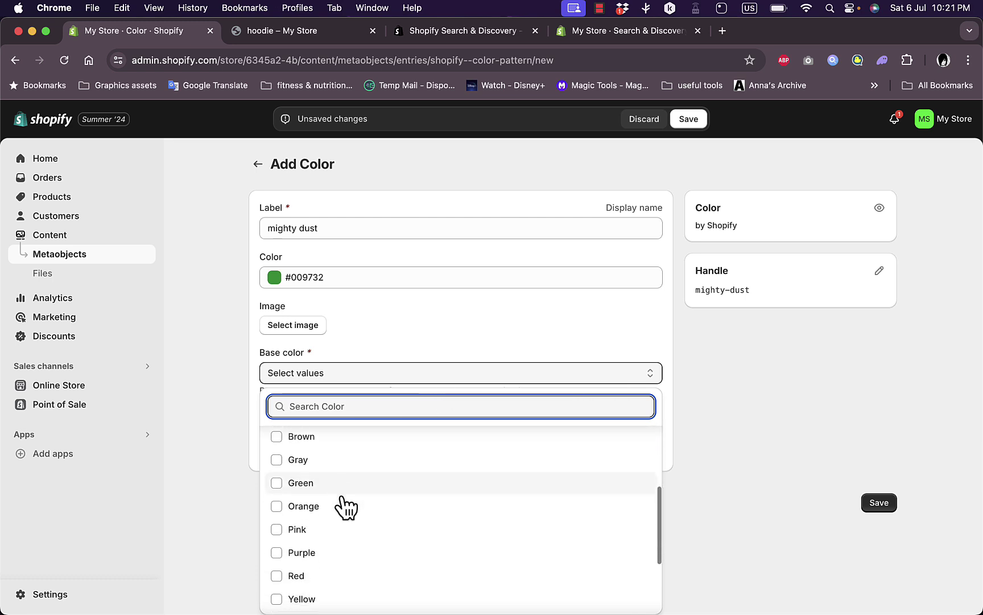
left_click(435, 316)
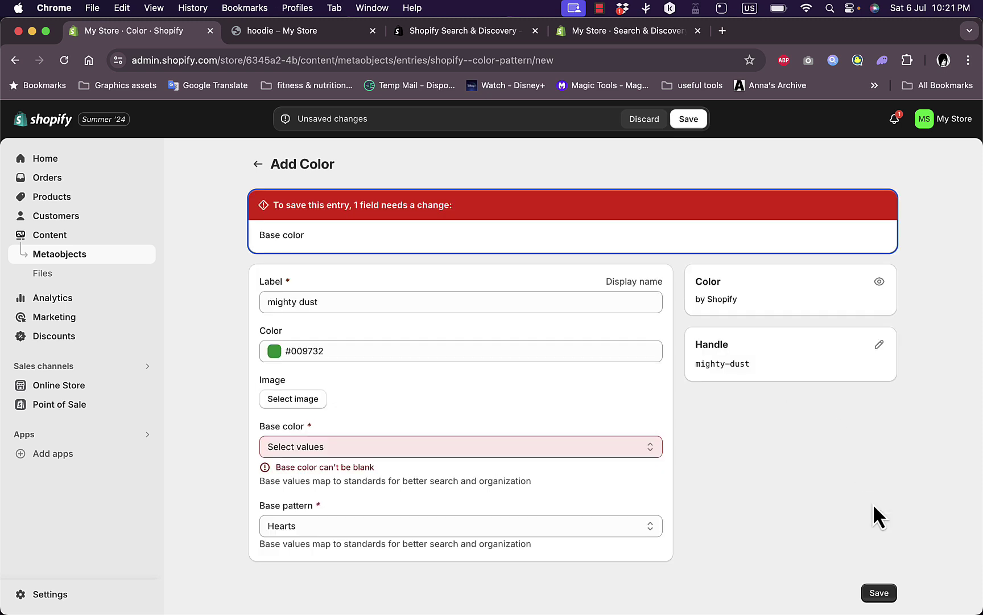
left_click(399, 448)
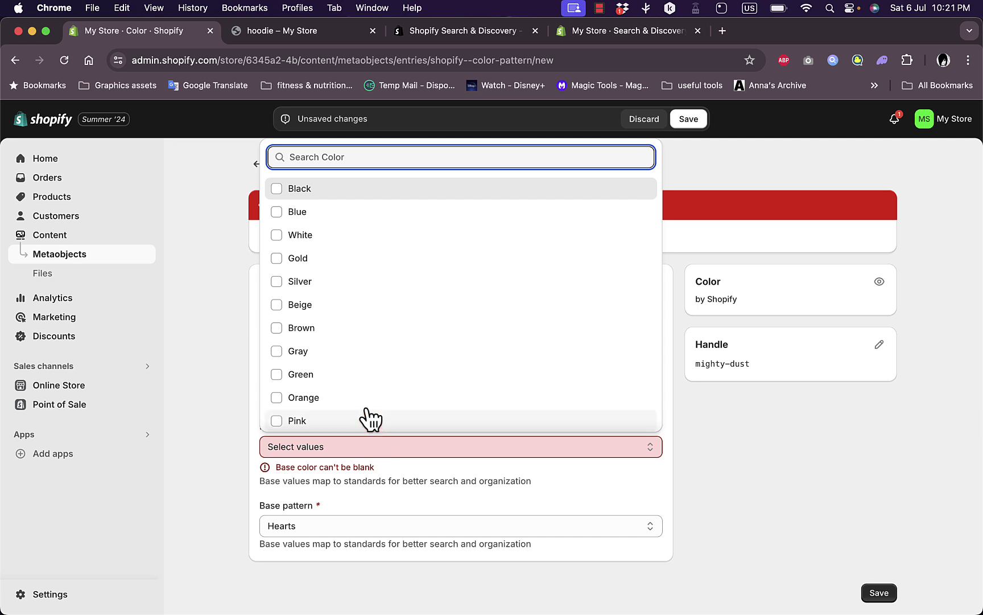
left_click(359, 376)
left_click(879, 591)
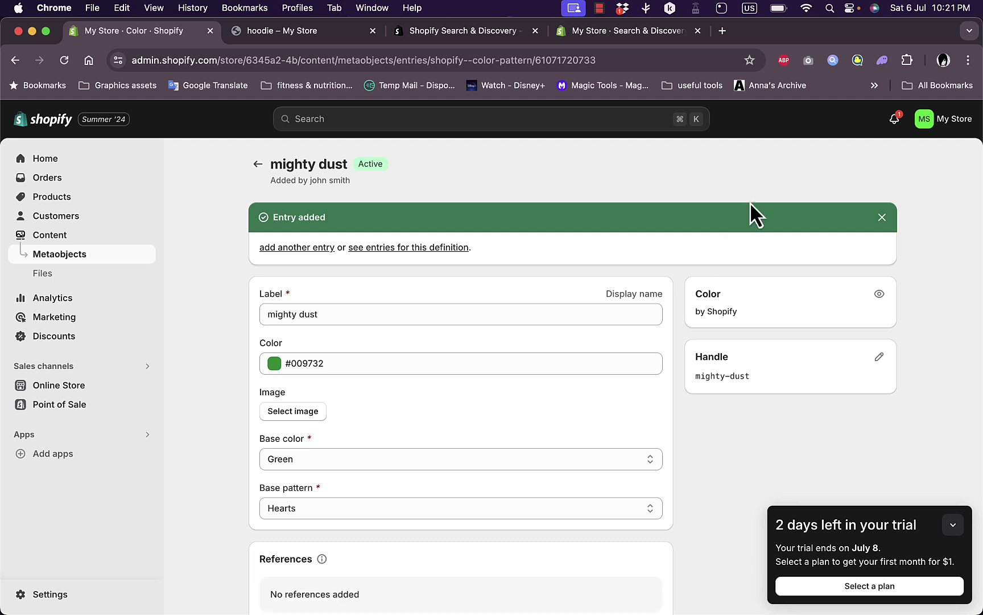
left_click(258, 168)
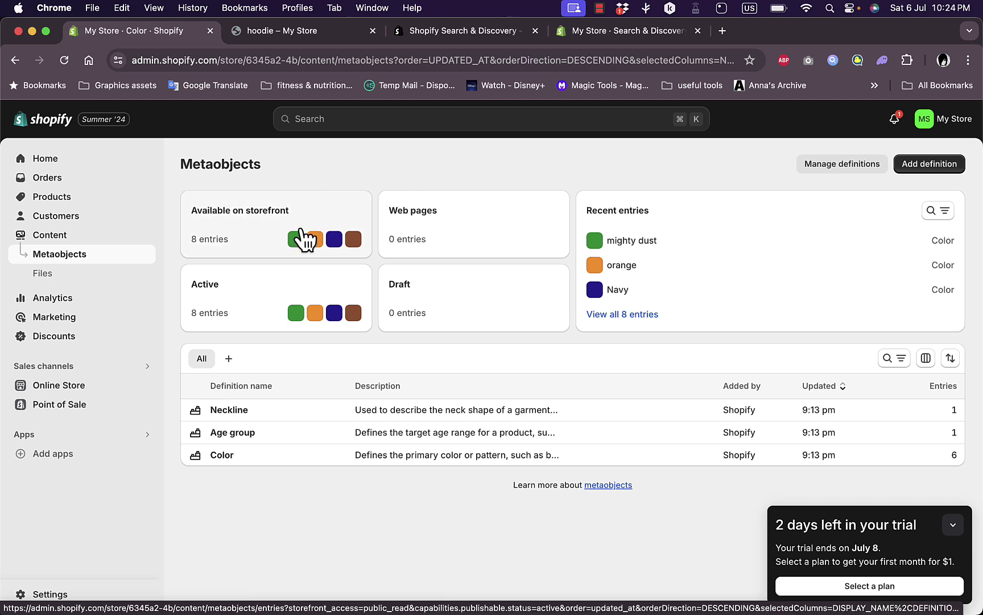
Step: Confirm mighty dust and orange are listed among storefront-available entries, then go to Products
left_click(255, 228)
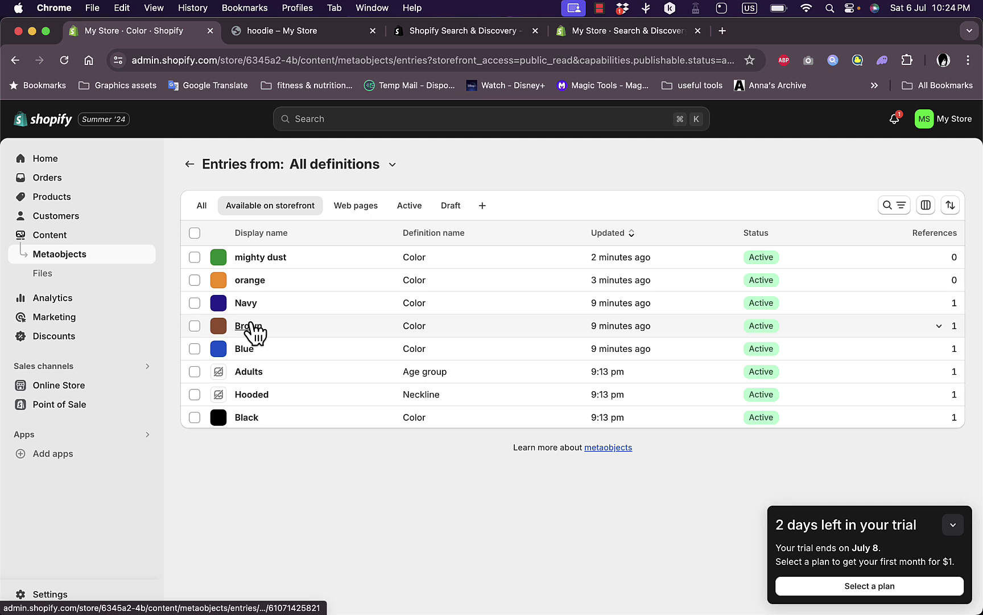
left_click(56, 200)
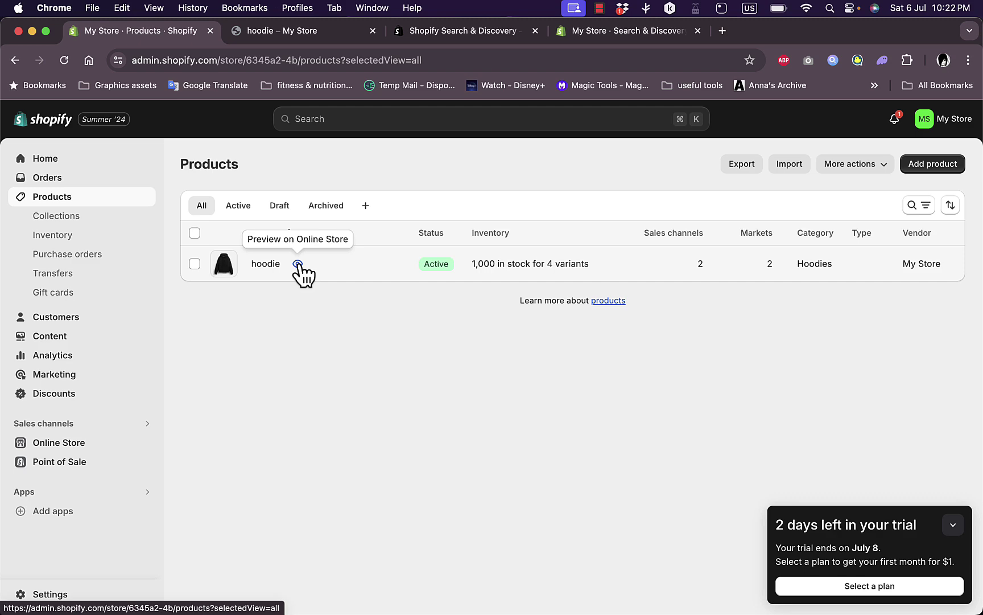
Step: Briefly preview the hoodie on the online store, then return and open the hoodie product
left_click(298, 264)
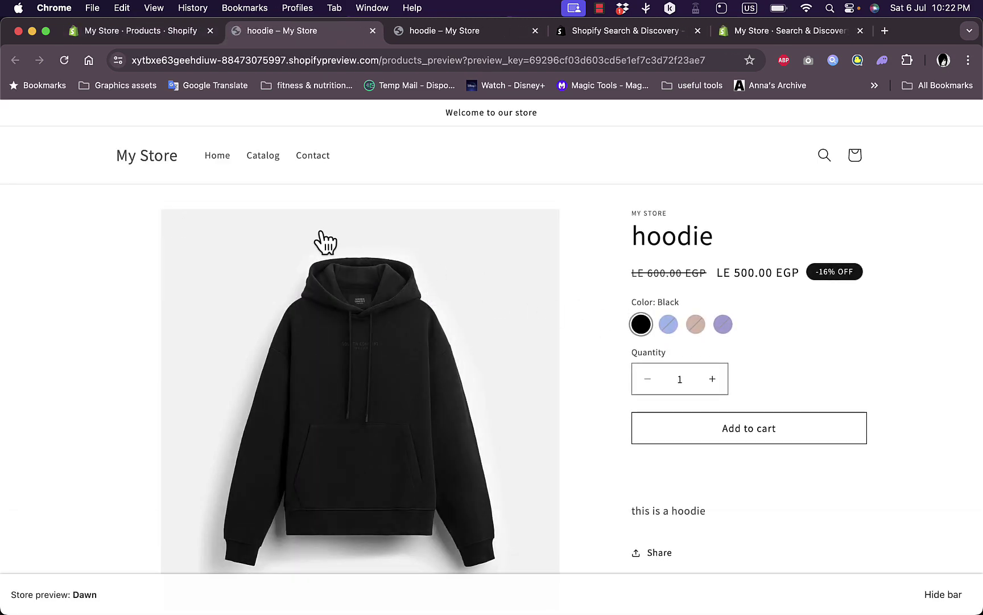
key("super+w")
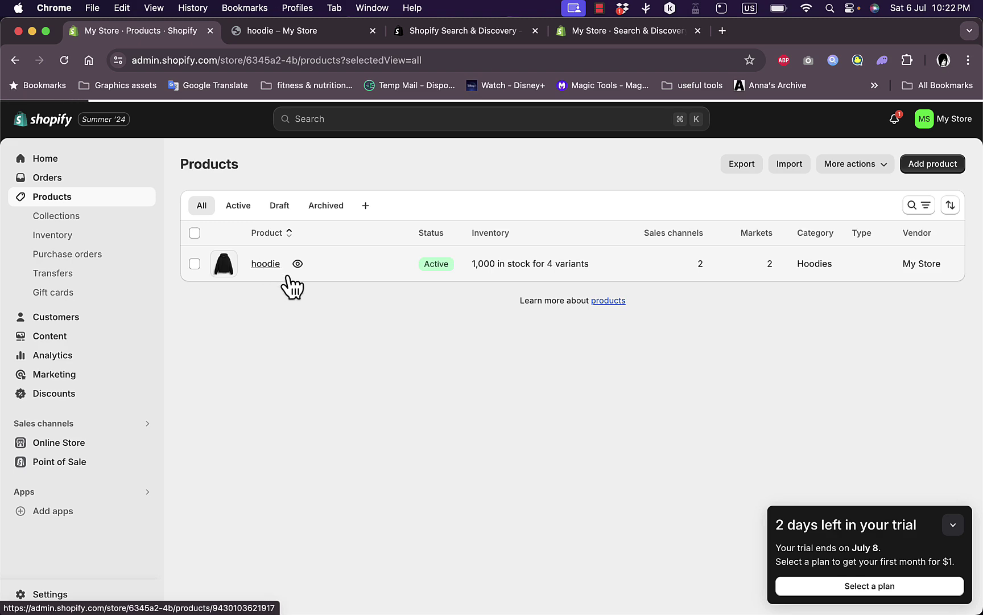
left_click(292, 285)
scroll(502, 507, "down", 2)
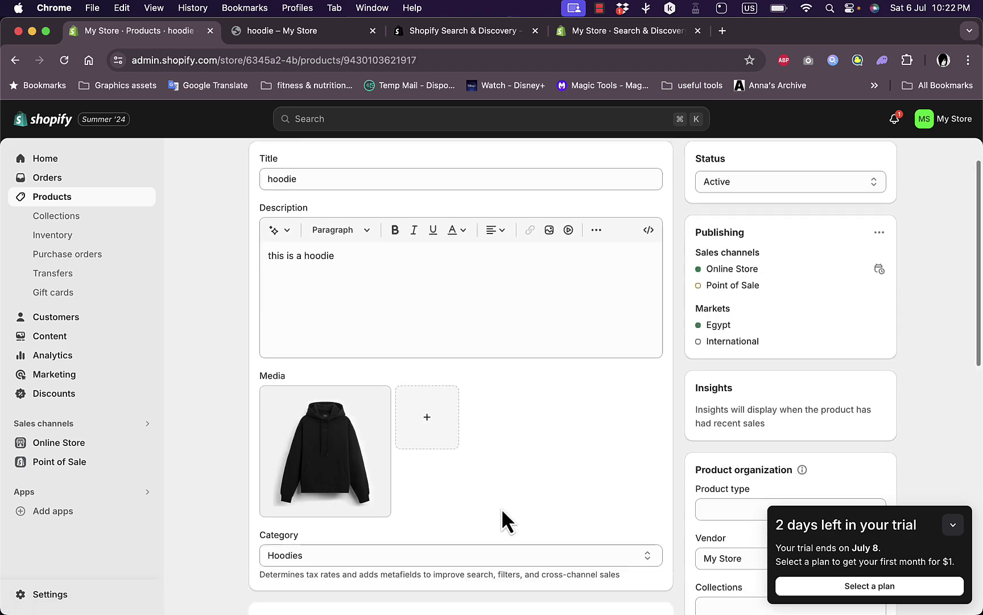
scroll(501, 508, "down", 7)
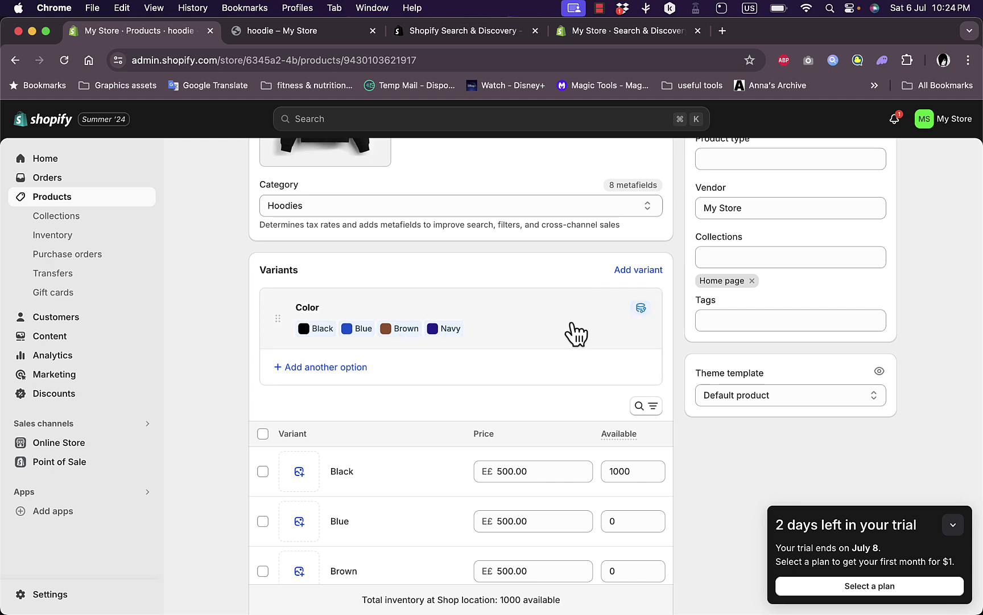
left_click(646, 317)
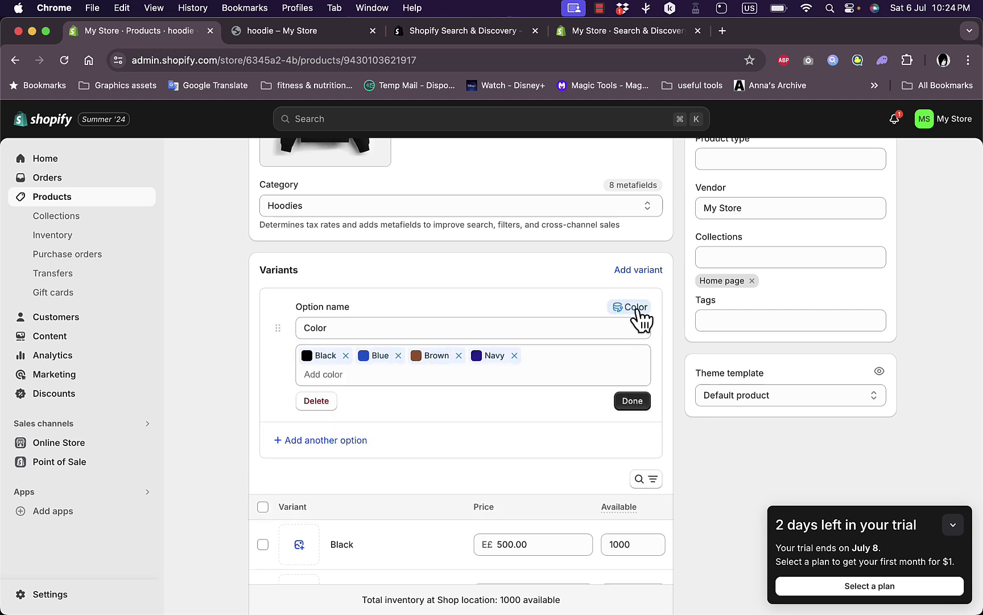
left_click(638, 310)
left_click(576, 302)
scroll(570, 392, "up", 1)
scroll(571, 393, "down", 5)
scroll(571, 393, "down", 8)
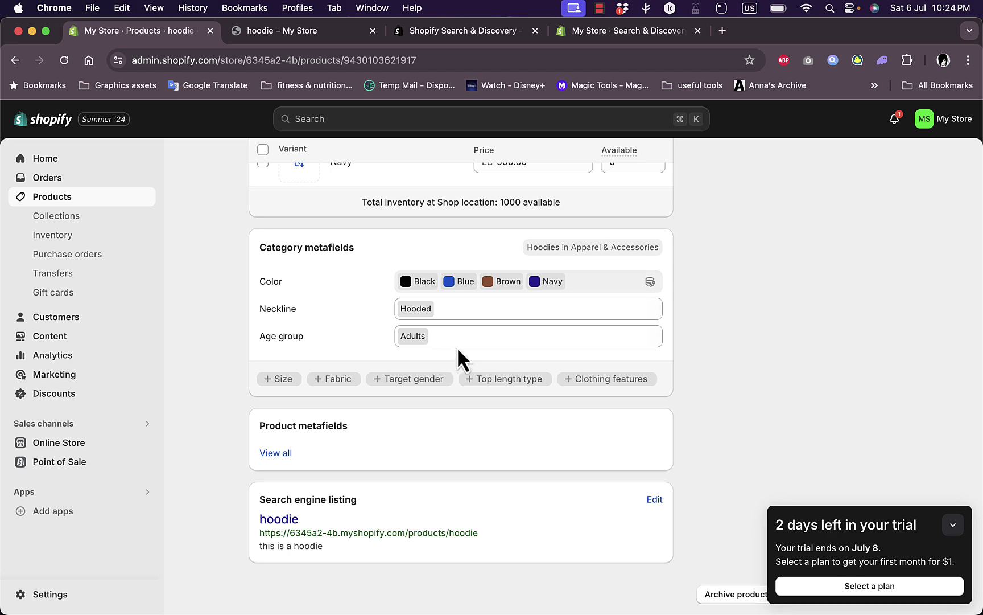
scroll(509, 346, "up", 20)
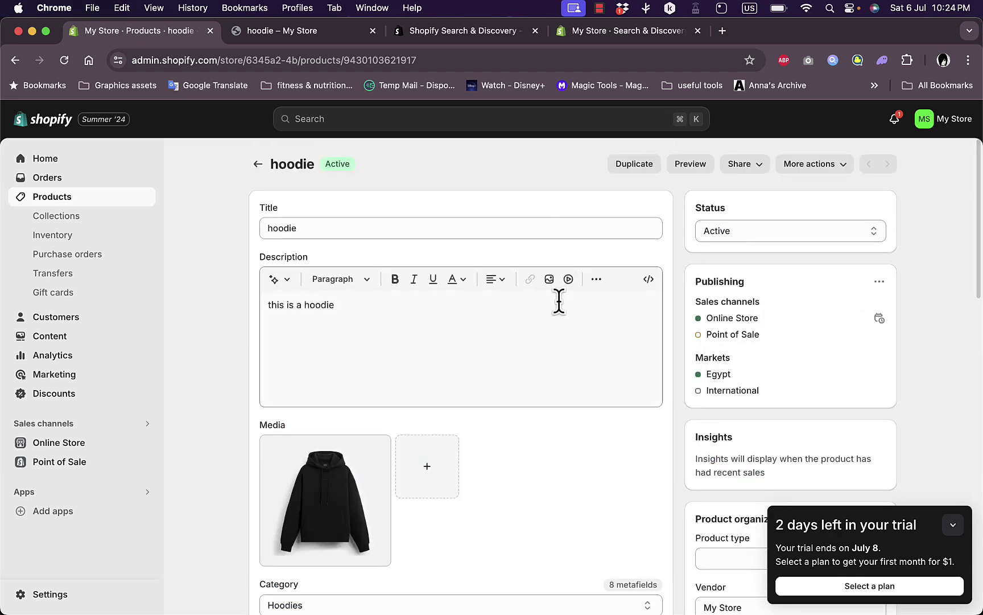